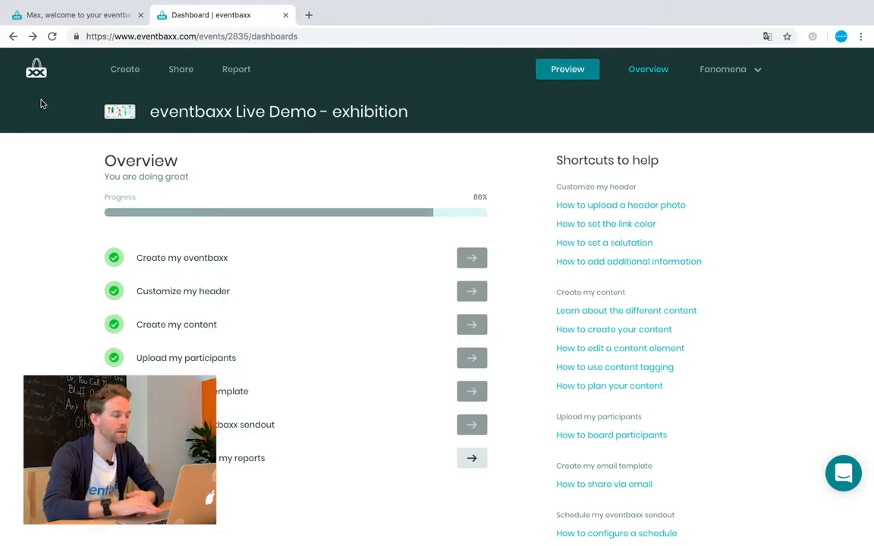
- Keep English as the event language and save the event setup changes
click(126, 76)
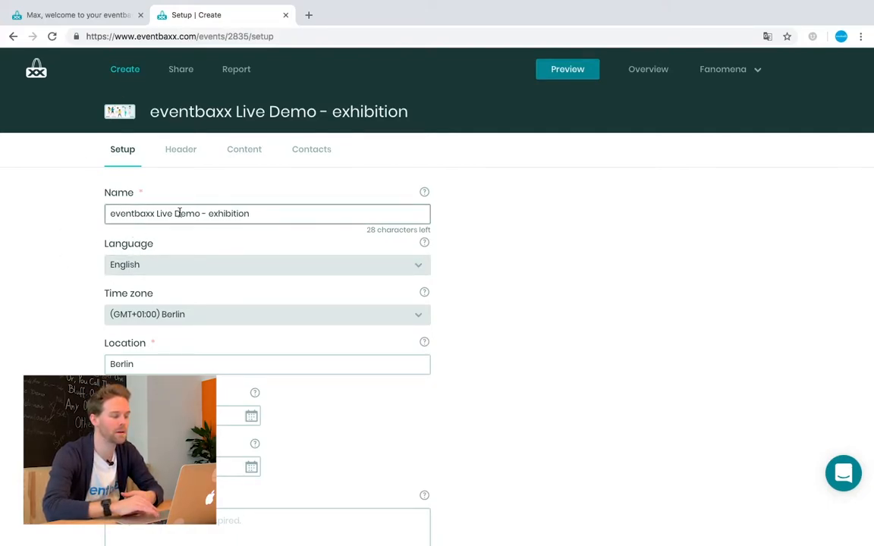
click(171, 266)
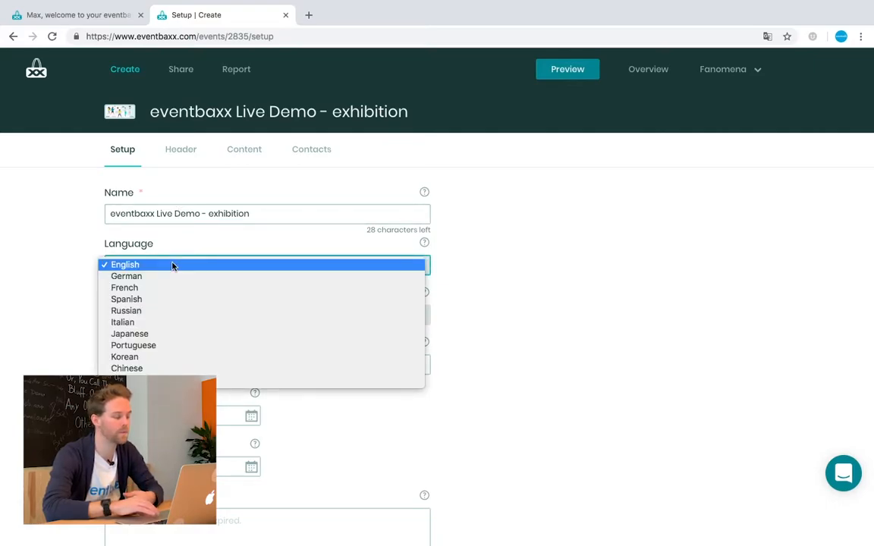
click(172, 265)
scroll(173, 266, down, 2)
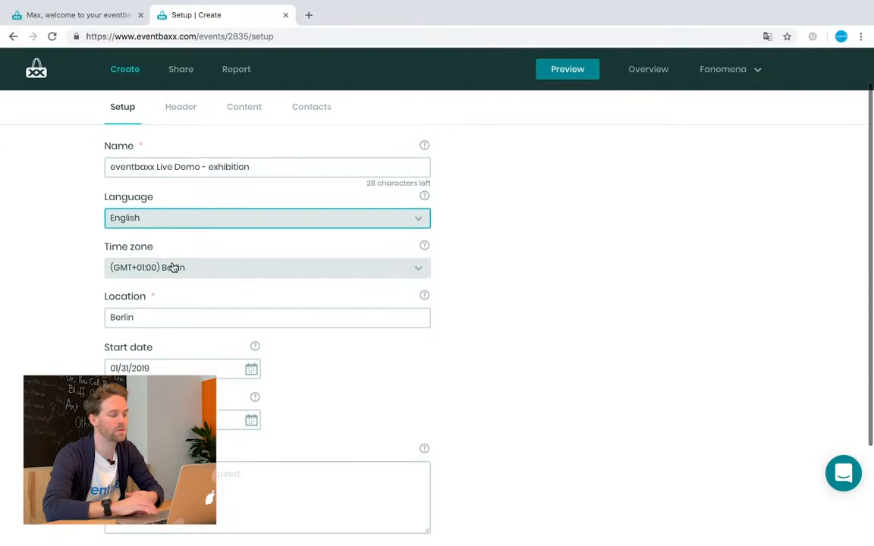
scroll(172, 264, down, 1)
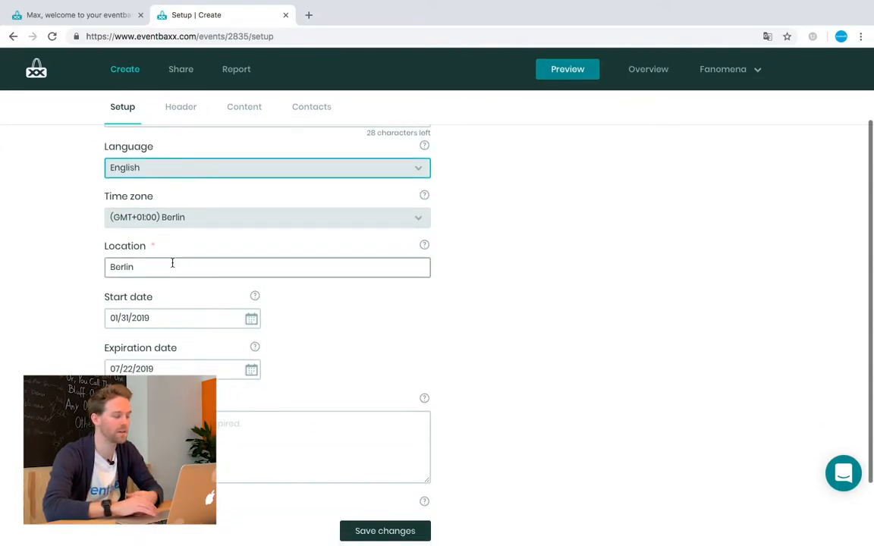
scroll(172, 263, down, 1)
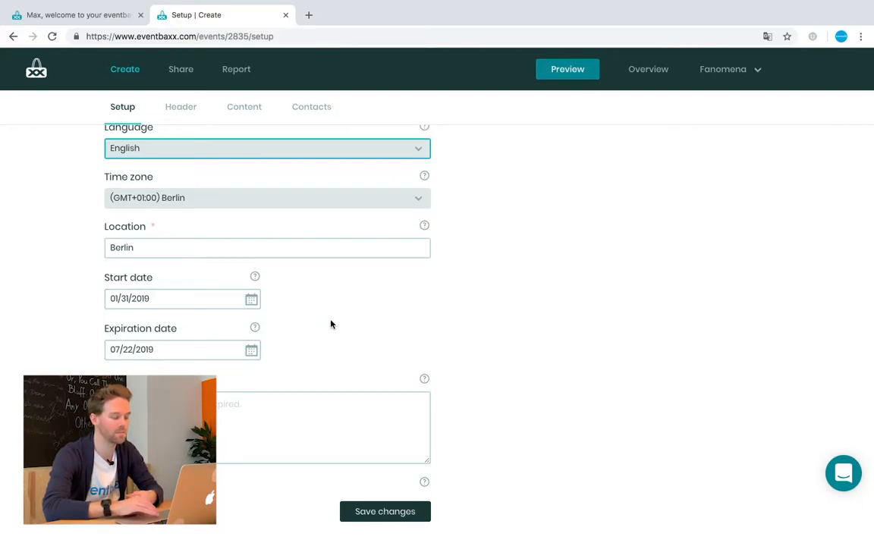
click(377, 515)
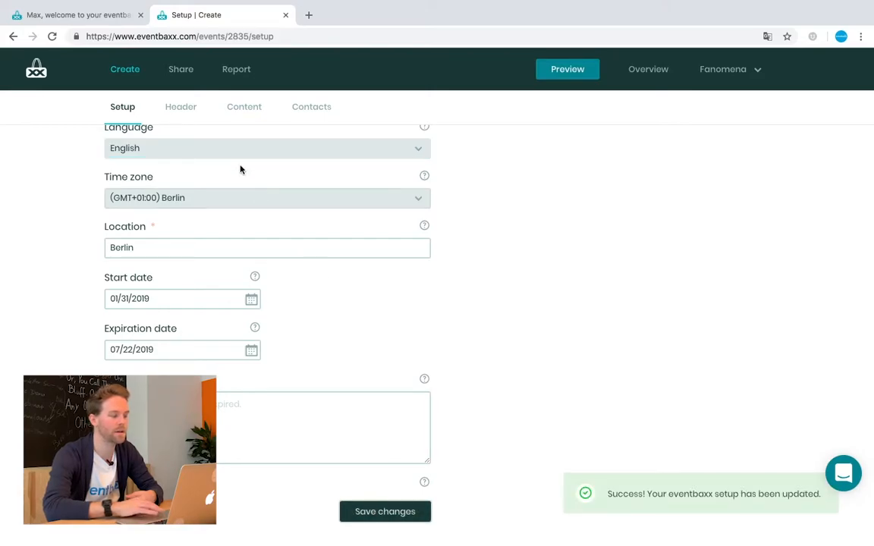
click(190, 111)
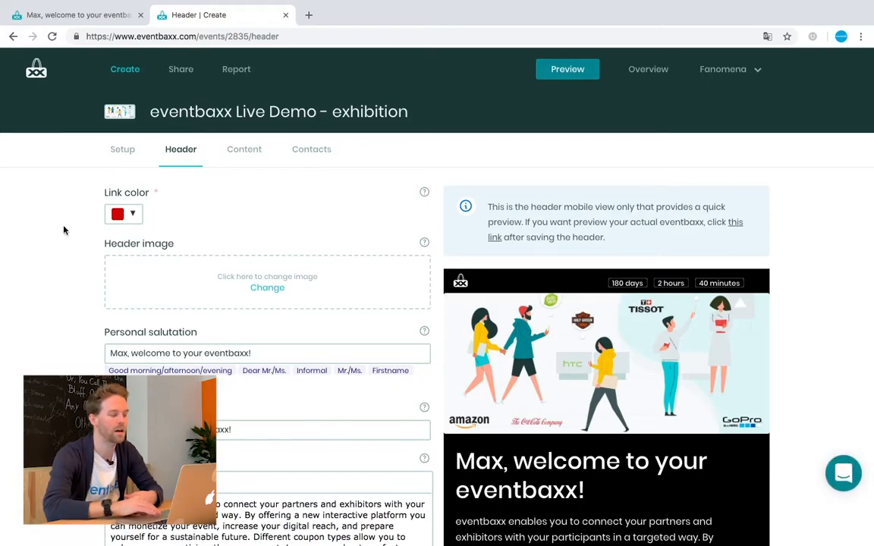
- Confirm #c42200 as the header link colour, then review the salutation and welcome message fields
scroll(64, 229, down, 1)
click(130, 196)
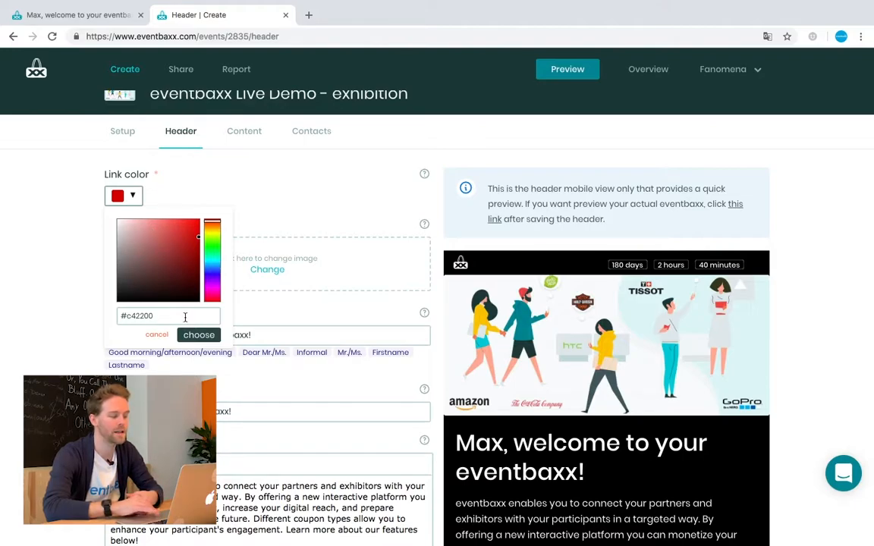
click(204, 339)
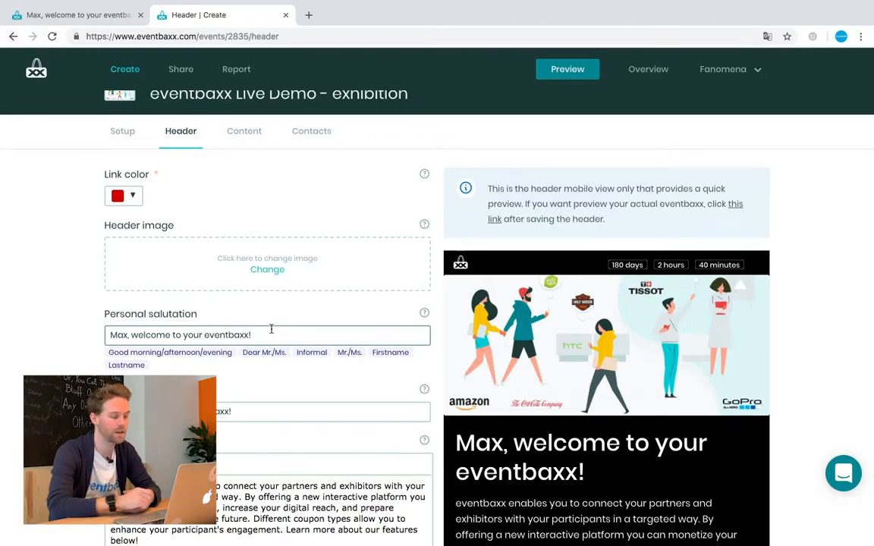
scroll(227, 352, down, 1)
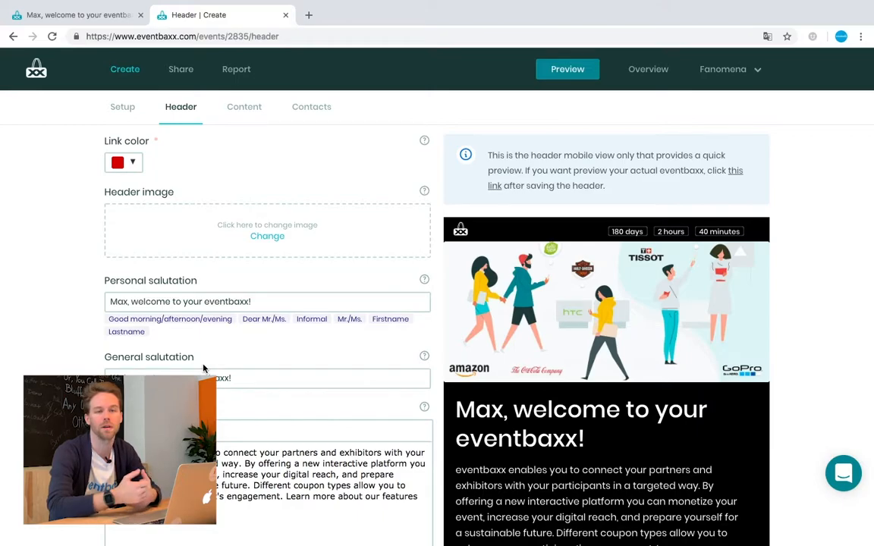
scroll(203, 368, down, 2)
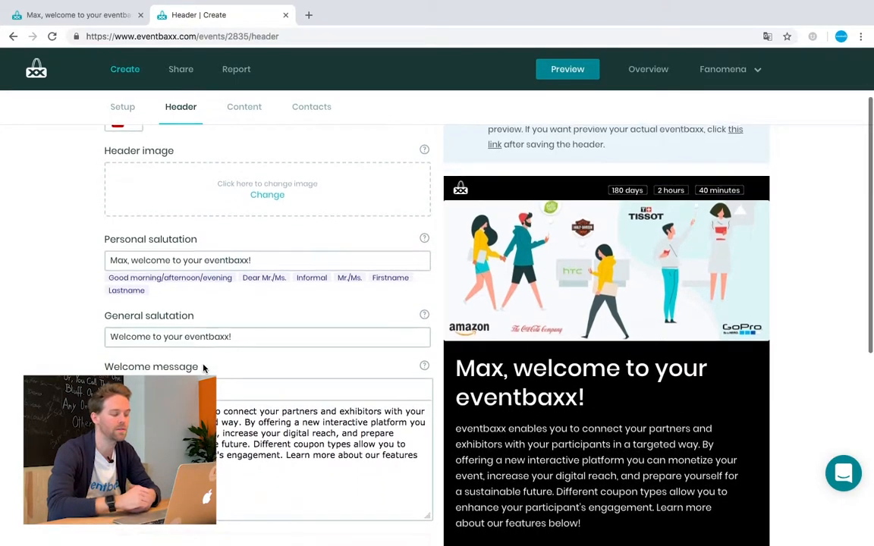
scroll(204, 369, down, 1)
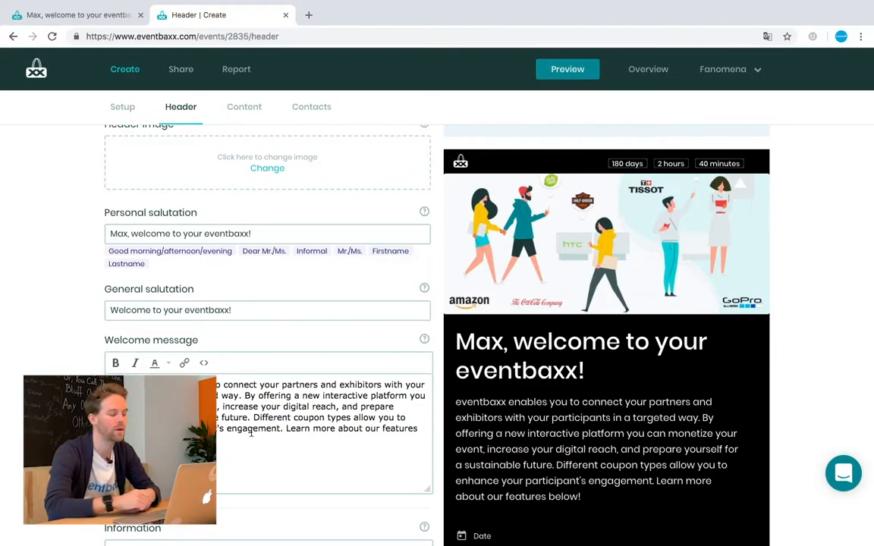
scroll(251, 432, down, 3)
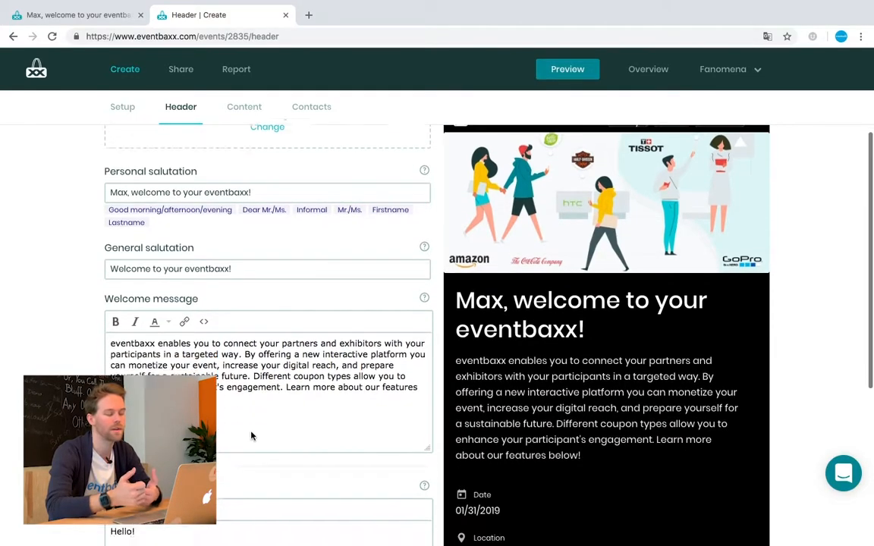
scroll(251, 435, down, 3)
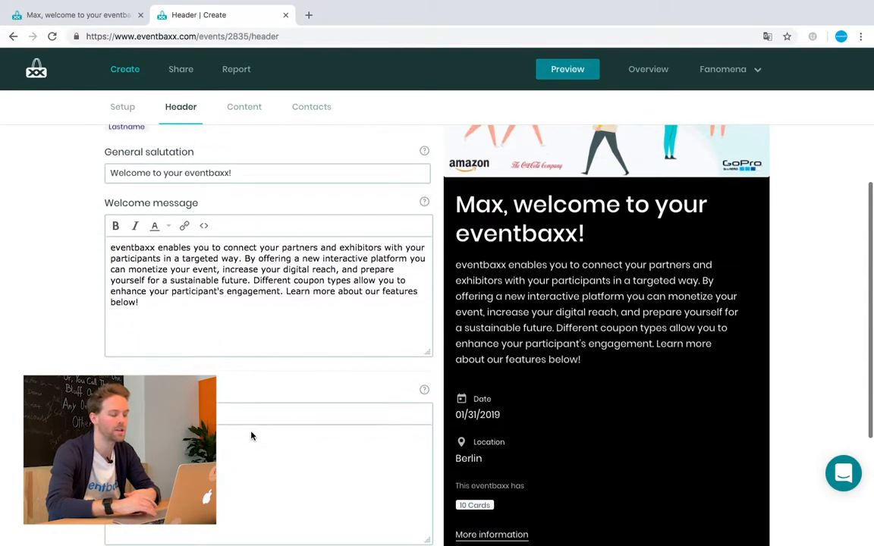
scroll(251, 435, down, 3)
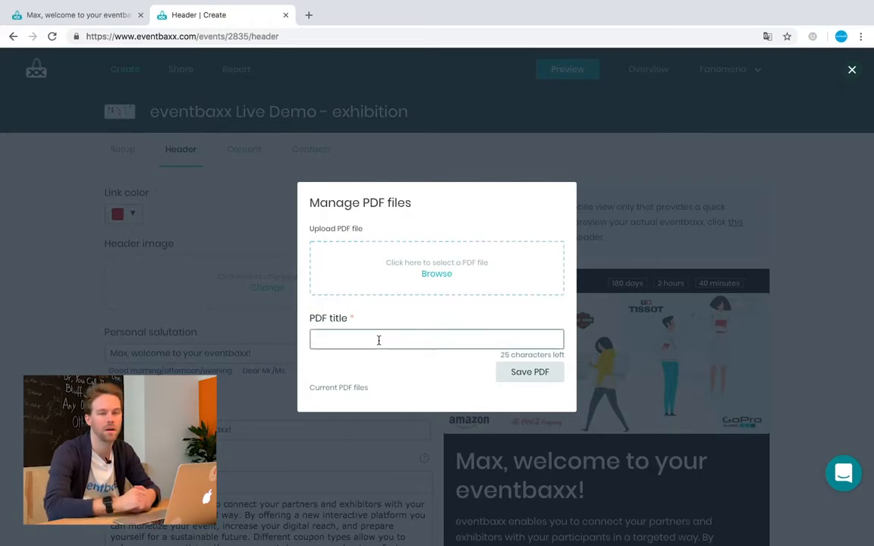
- Close the Manage PDF files window without adding a PDF and go to the event's Content list
click(803, 255)
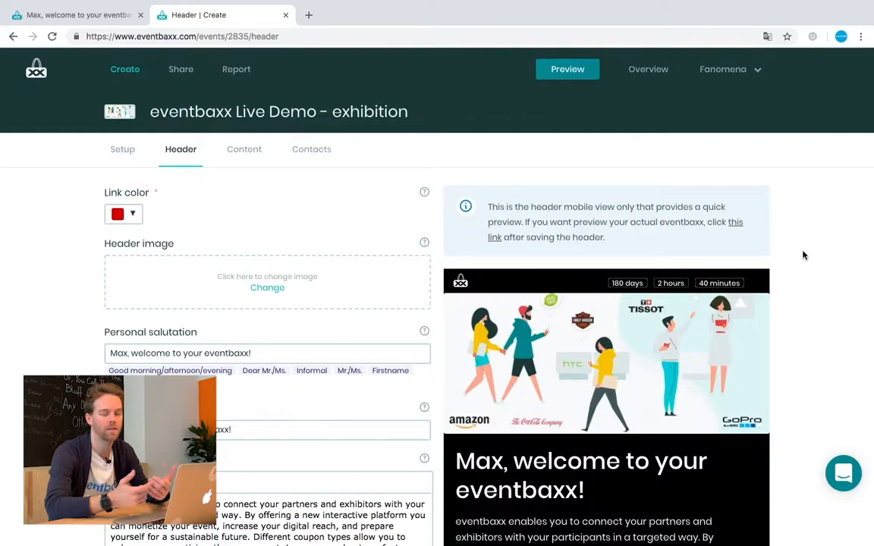
scroll(510, 505, down, 4)
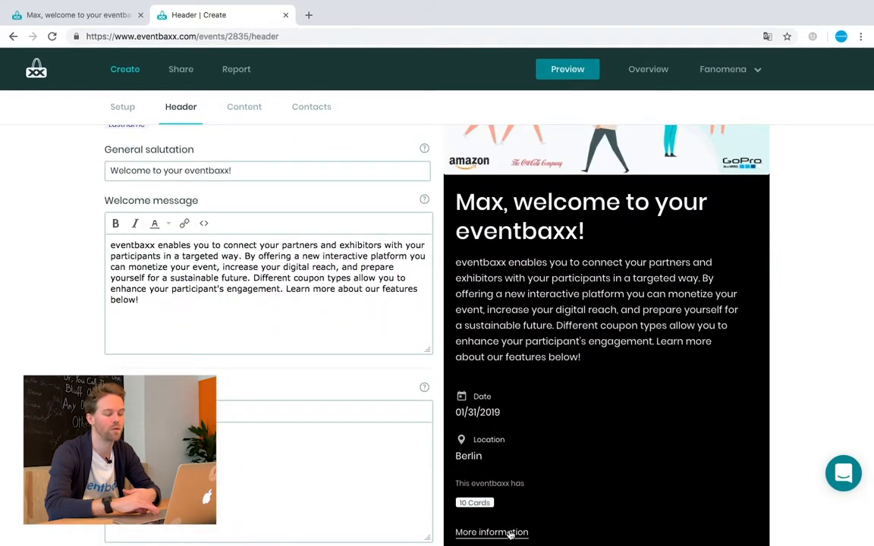
scroll(347, 285, up, 4)
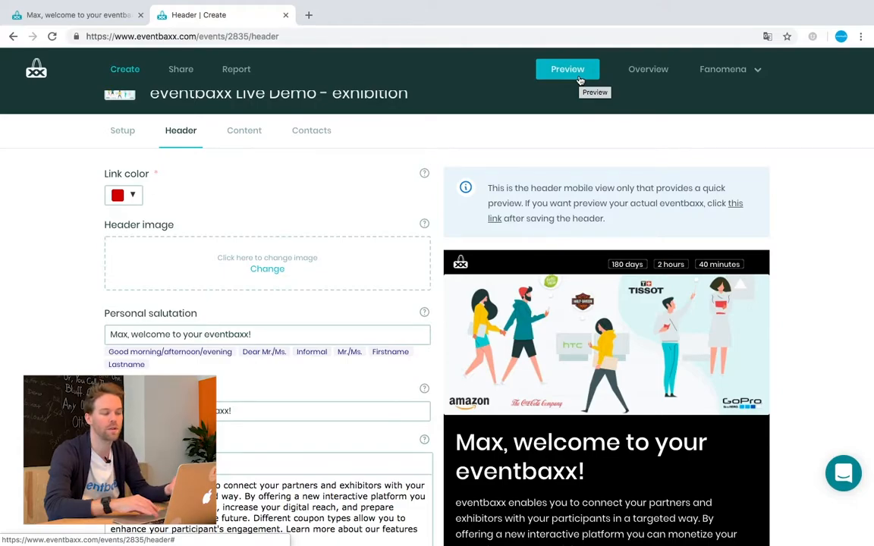
click(236, 130)
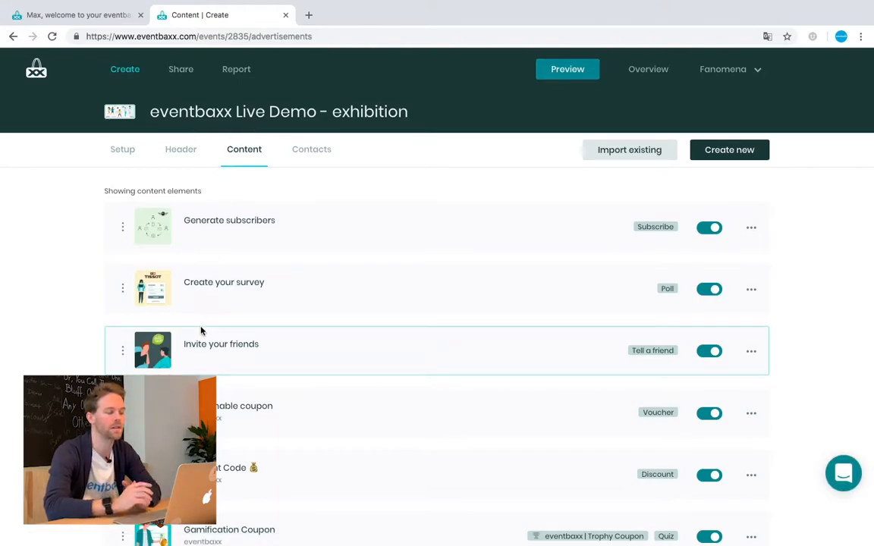
- Move Generate subscribers below Create your survey in the content list
scroll(201, 330, down, 2)
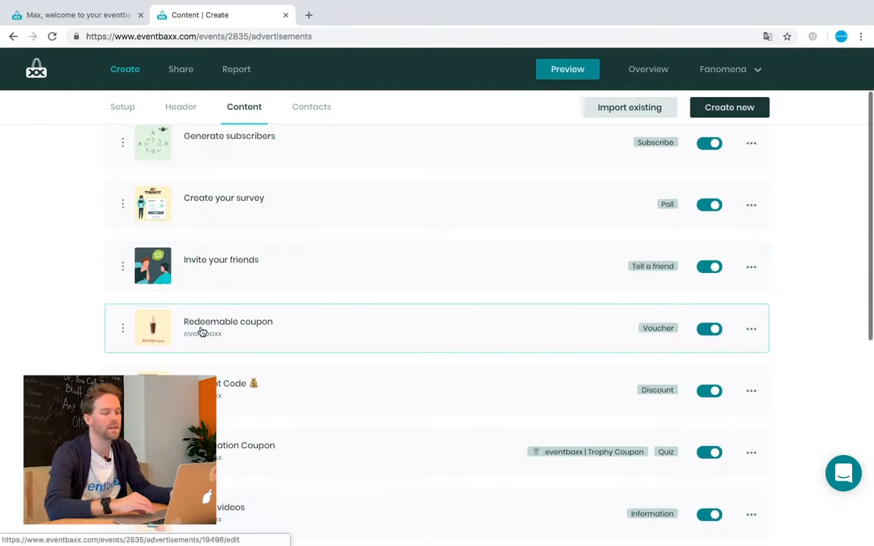
scroll(201, 331, down, 3)
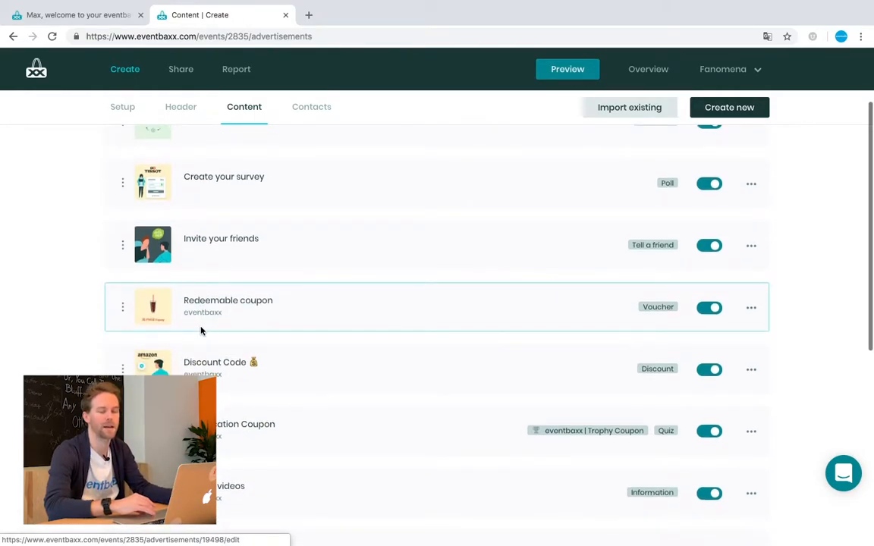
scroll(201, 331, up, 5)
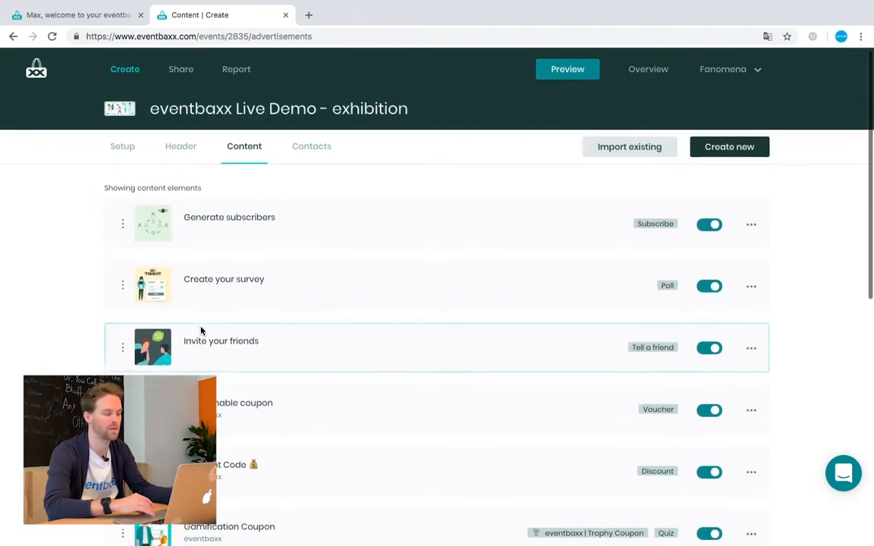
click(291, 235)
drag(291, 235, 280, 301)
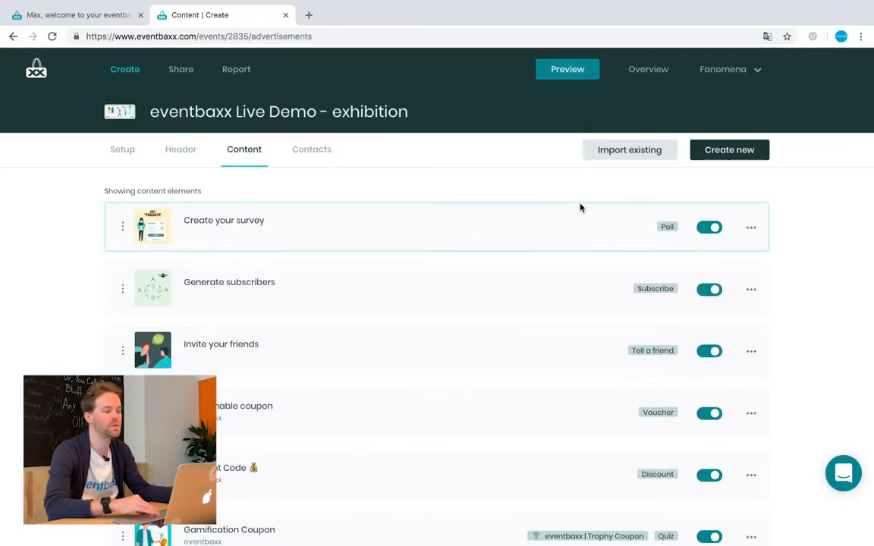
- Switch off the Create your survey content element
click(708, 228)
click(753, 230)
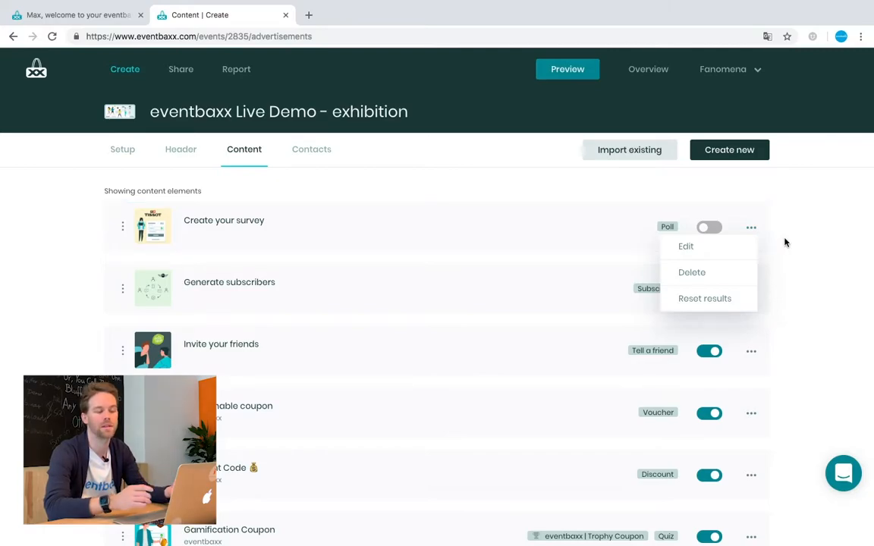
click(785, 242)
scroll(496, 246, down, 3)
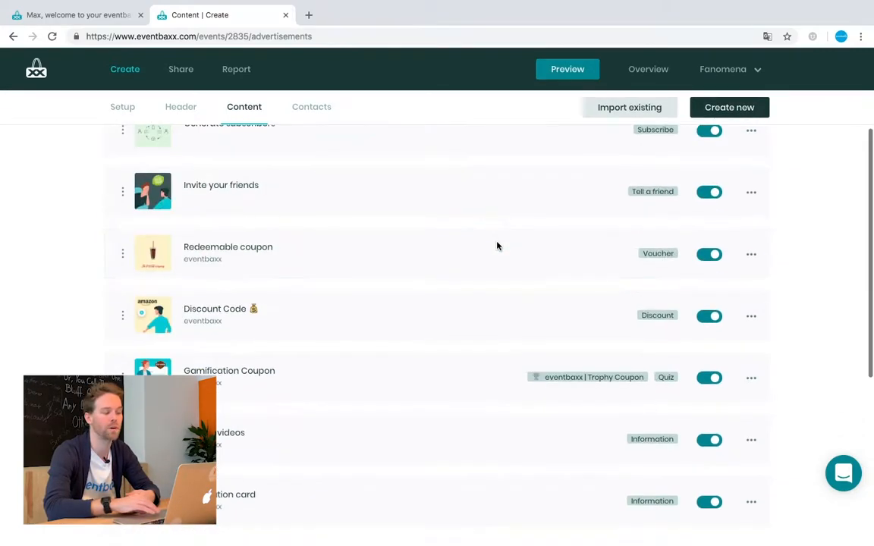
scroll(496, 246, up, 3)
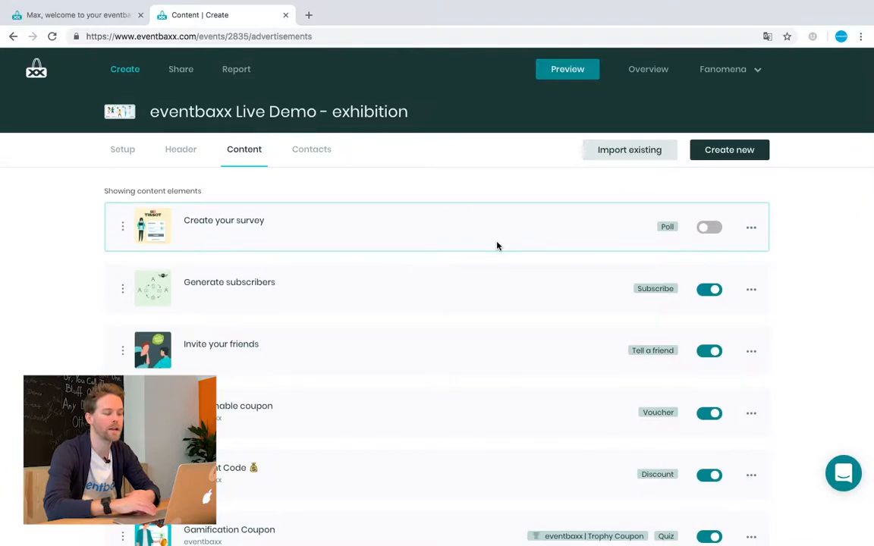
click(727, 158)
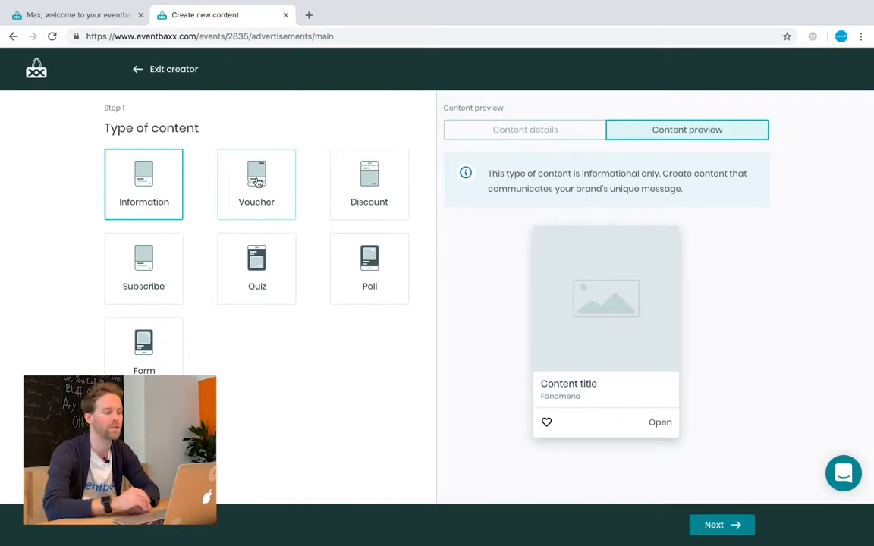
- Preview the Discount, Subscribe, Quiz, Poll and Form types, then choose Voucher
click(350, 193)
click(152, 262)
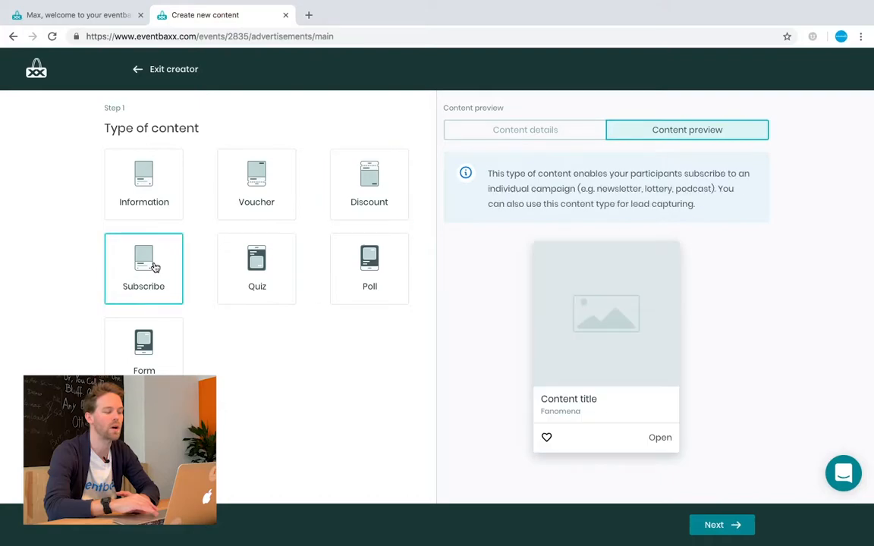
click(258, 273)
click(369, 284)
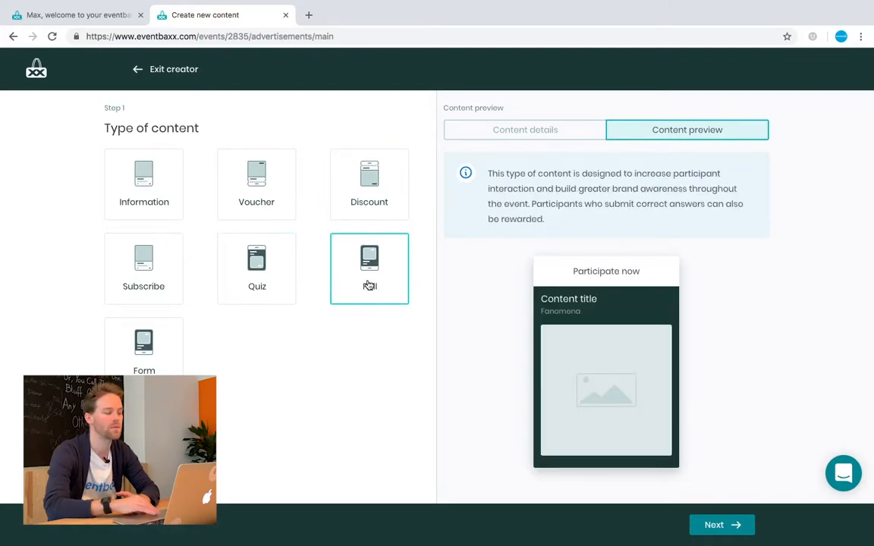
click(170, 357)
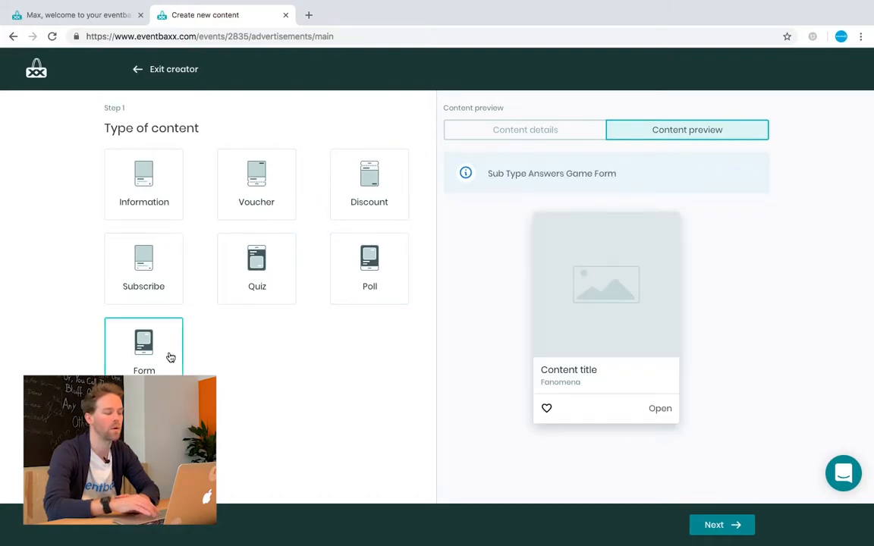
click(269, 190)
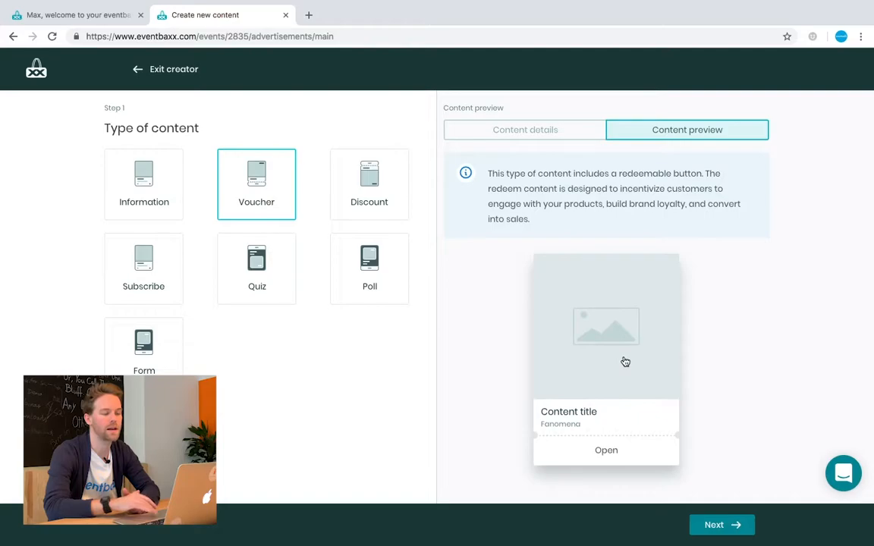
- Show the voucher's content details preview and continue to the main content step
click(520, 131)
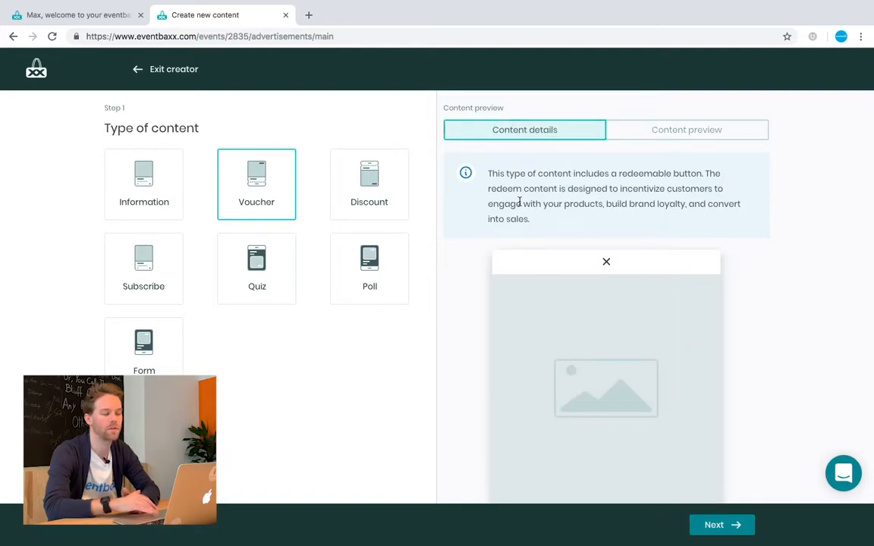
scroll(518, 203, down, 3)
scroll(519, 203, up, 3)
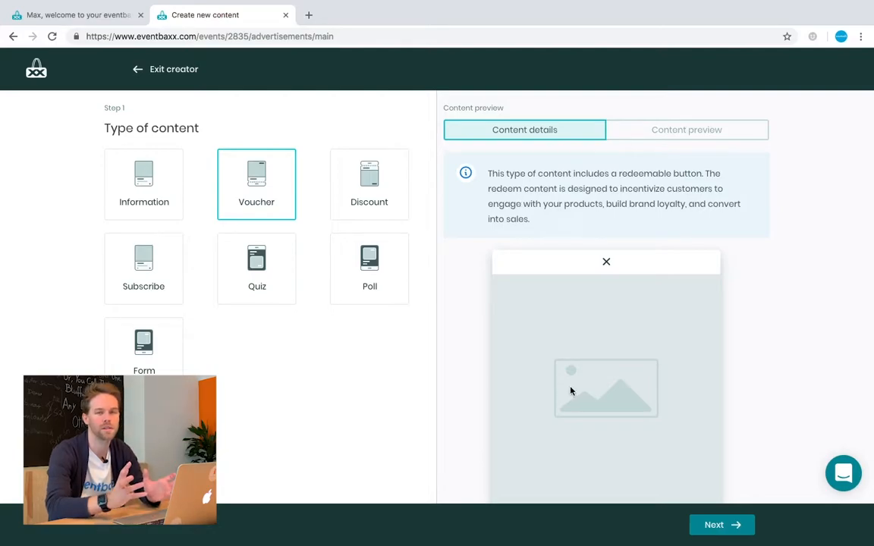
click(723, 530)
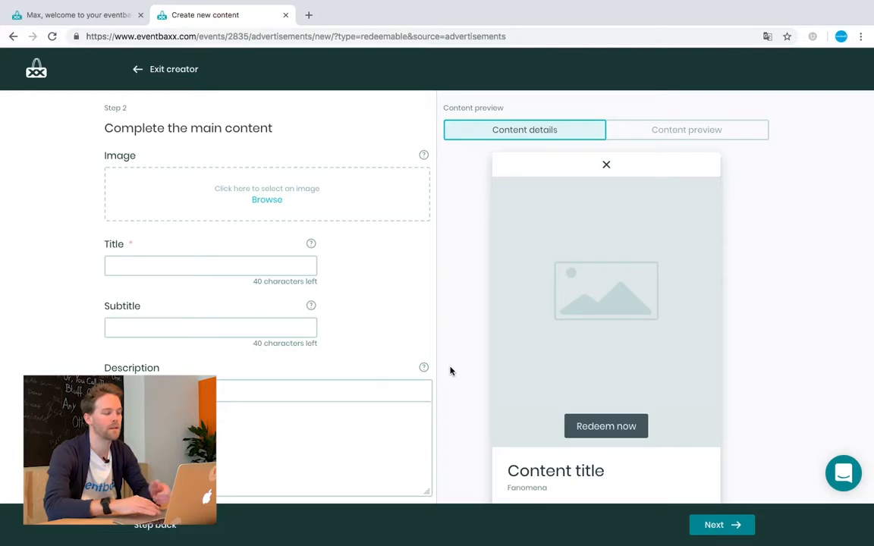
- Find image.png via a png file search and open it for upload
click(259, 192)
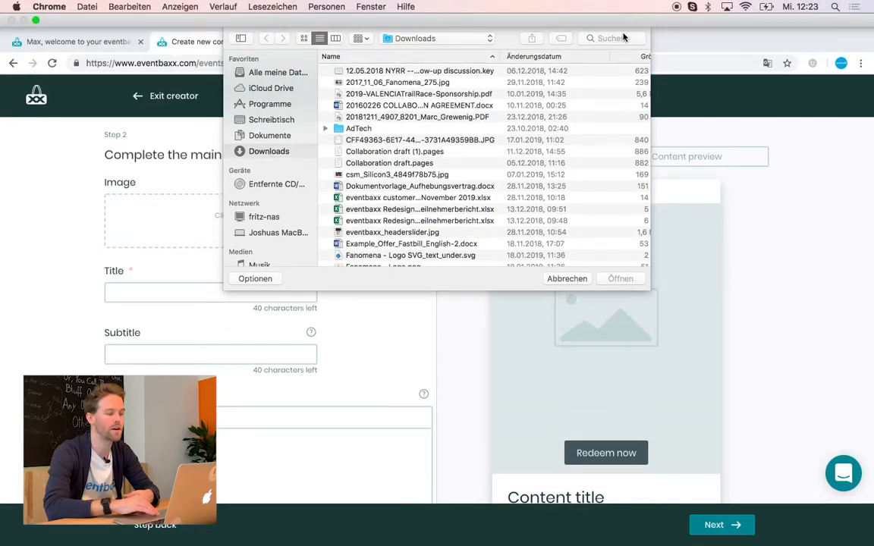
click(624, 37)
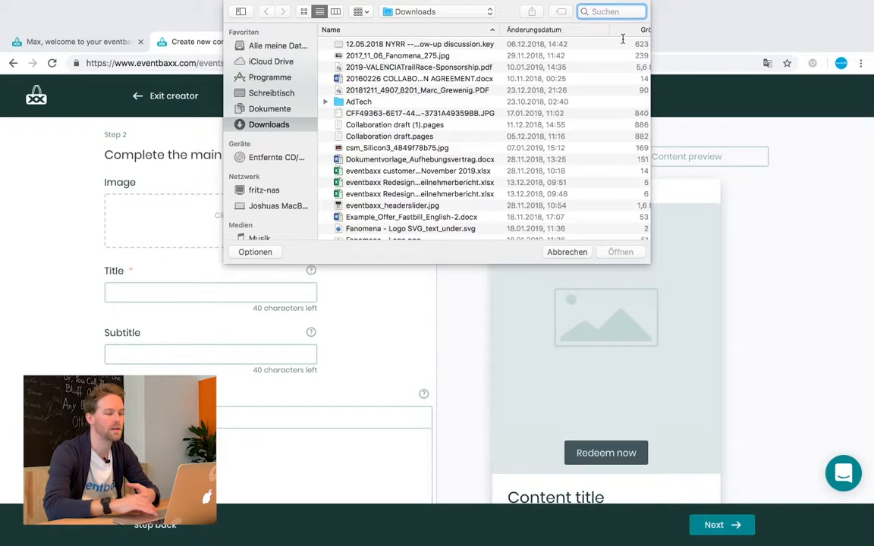
text(png)
key(Return)
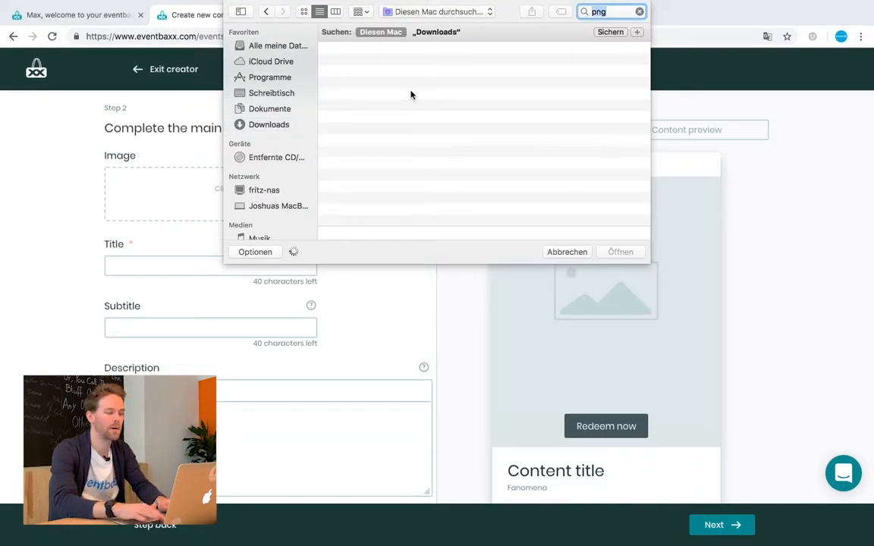
click(252, 47)
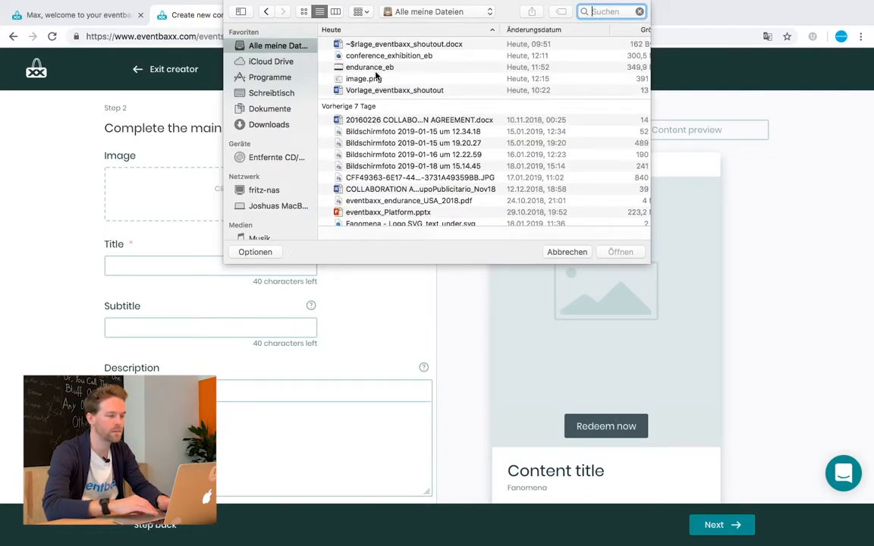
click(375, 79)
double_click(374, 79)
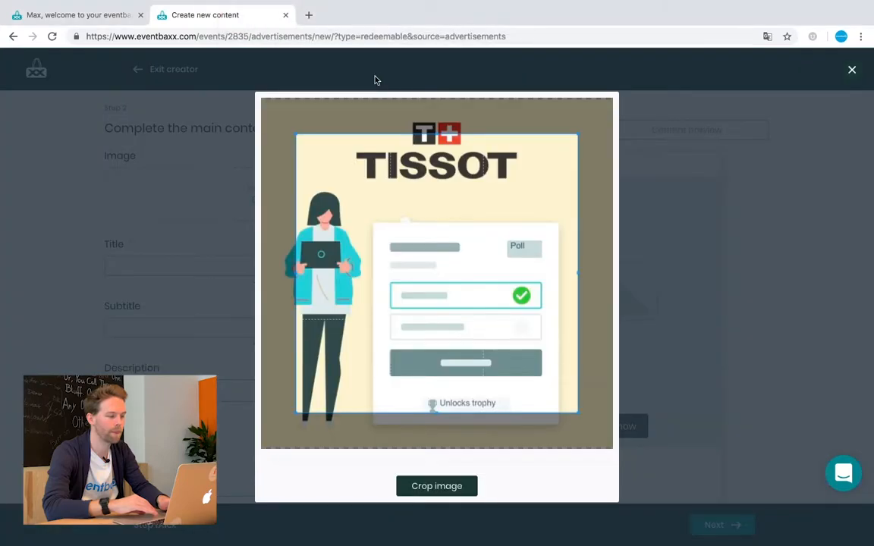
- Expand the crop box to cover the full image and apply the crop
drag(293, 141, 262, 97)
drag(577, 134, 622, 99)
drag(612, 413, 613, 447)
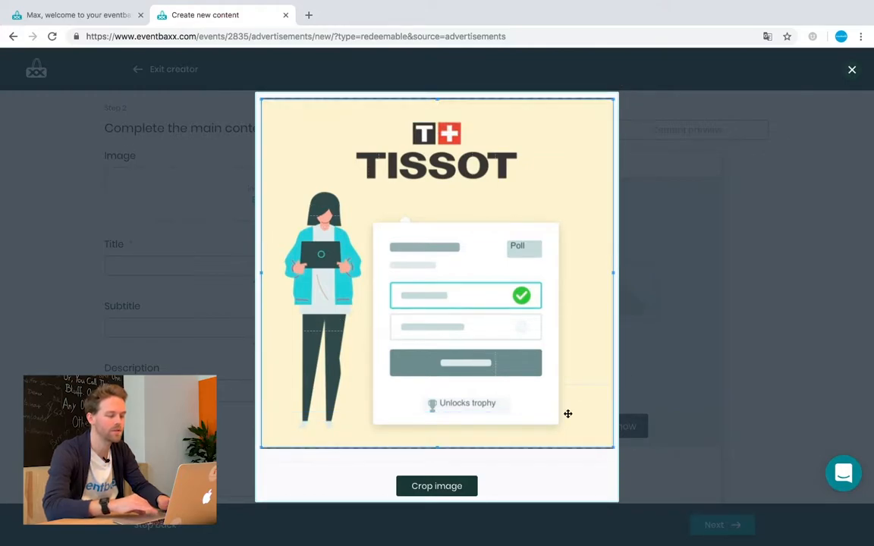
click(448, 493)
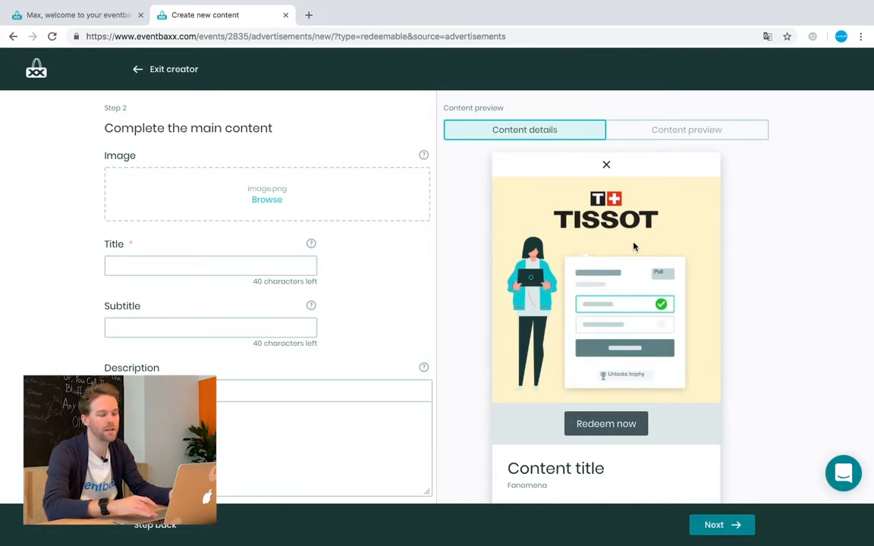
- Enter the voucher title 'Explore more with your discount!' and subtitle 'by Tissot'
click(249, 267)
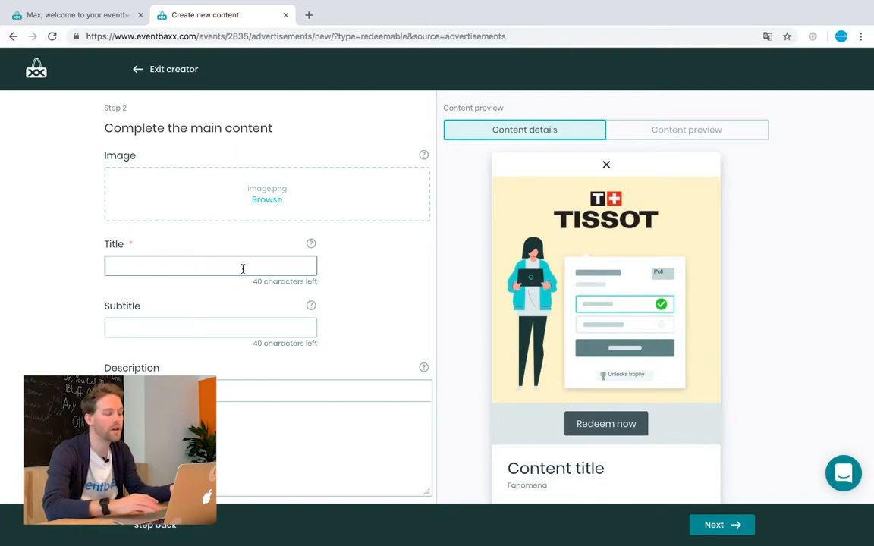
click(243, 268)
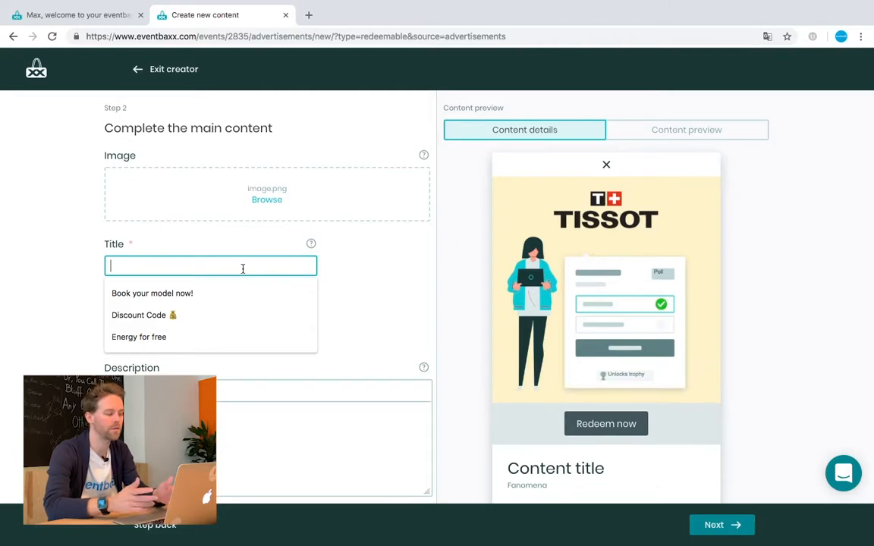
text(Explore more with )
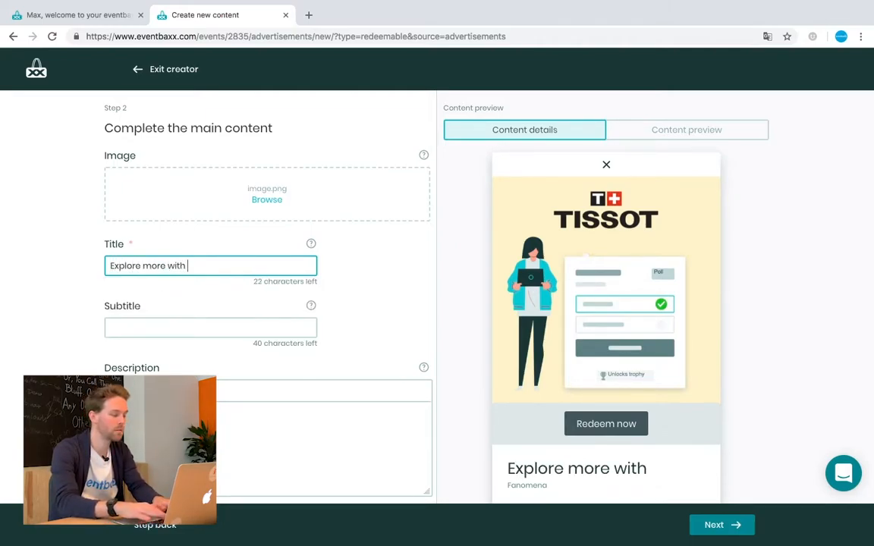
text(your discount!)
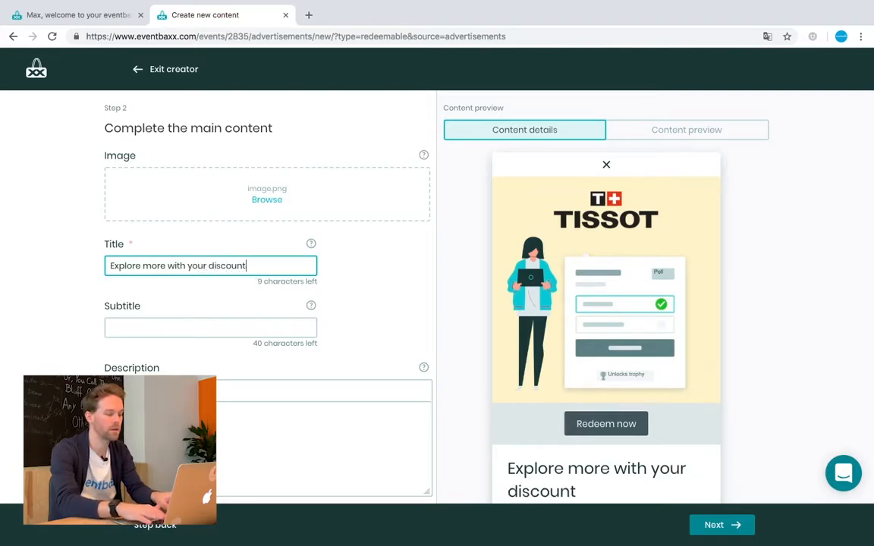
click(171, 326)
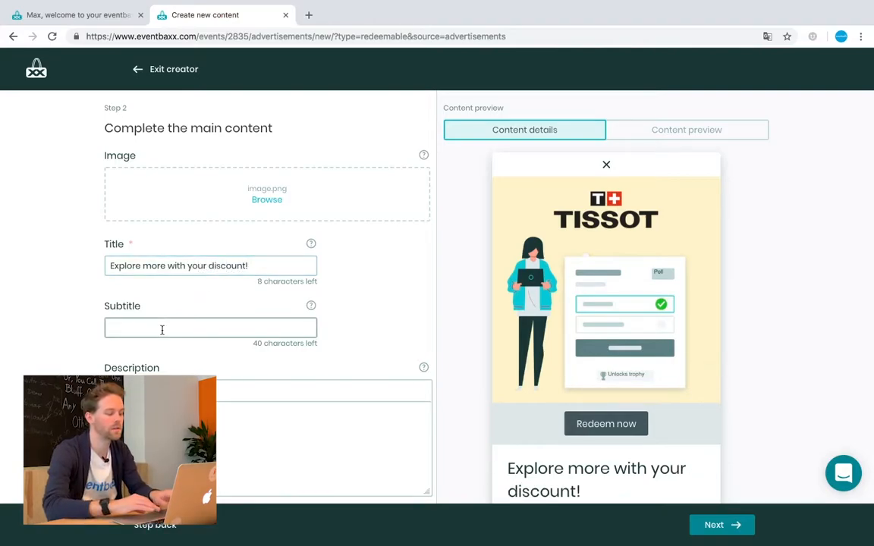
scroll(198, 292, down, 1)
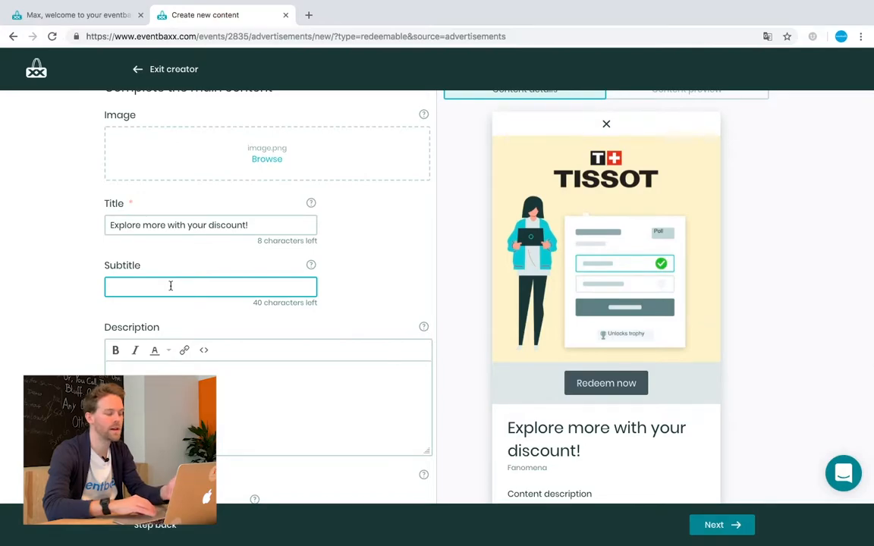
text(by Tissot)
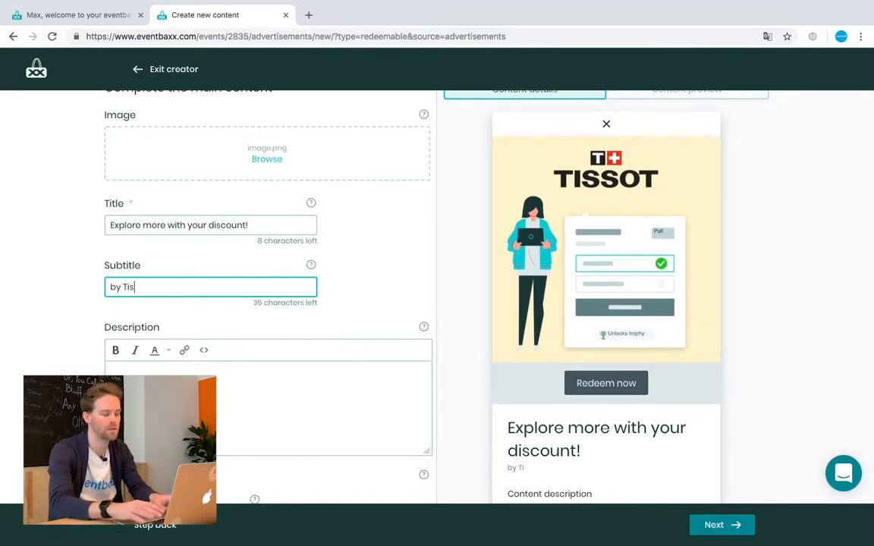
- Write the description 'Save 25% discount on one of your next purchase.'
click(193, 372)
scroll(225, 291, down, 2)
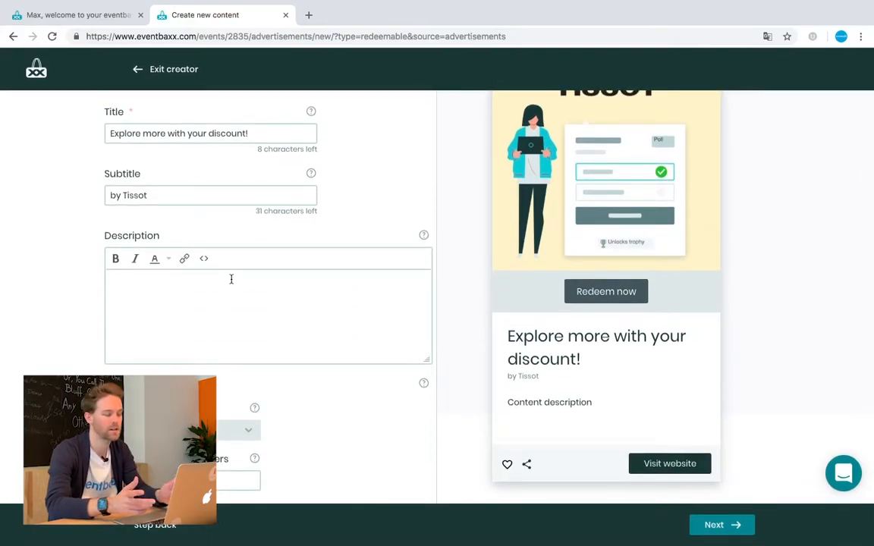
text(Save 25% D)
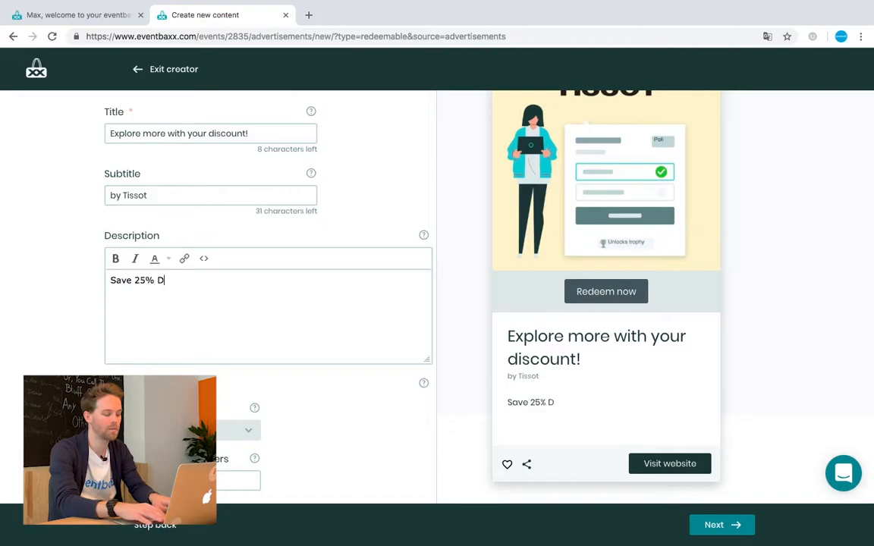
key(BackSpace)
text(discount o)
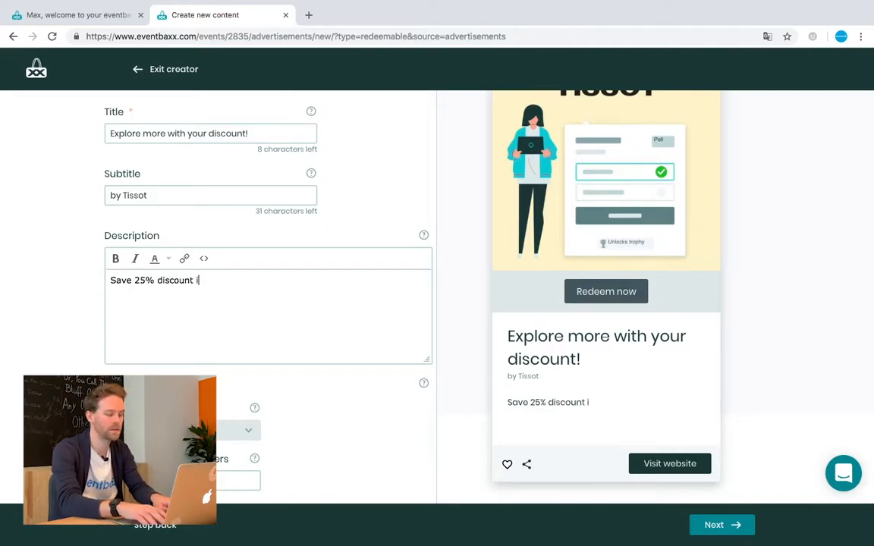
text(n one of)
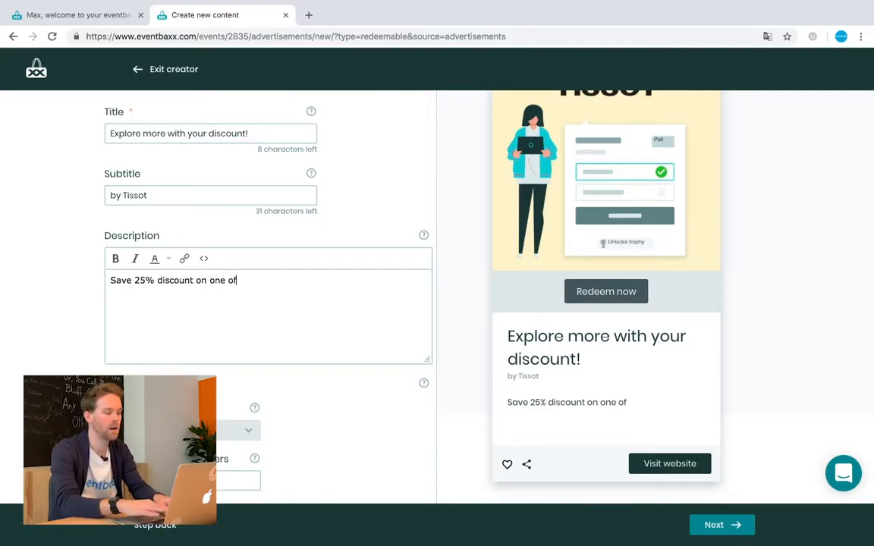
text( your next pur)
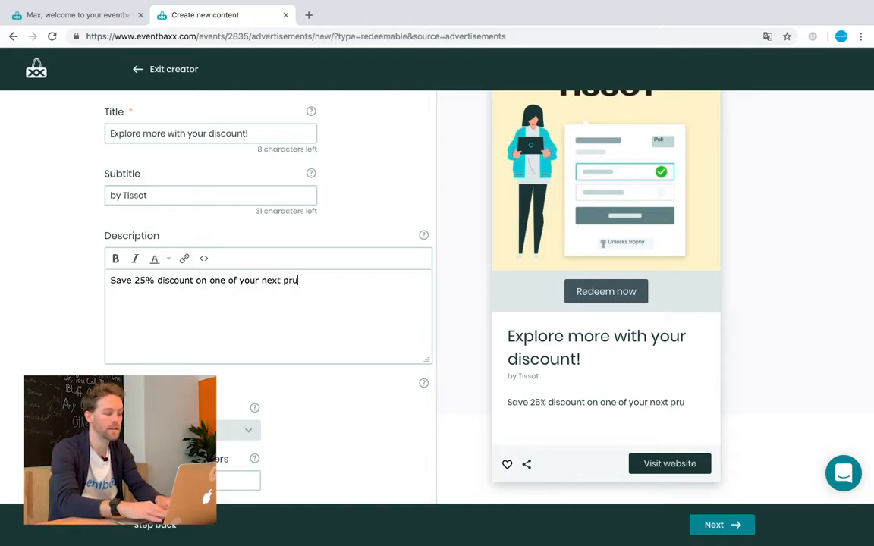
text(chase.)
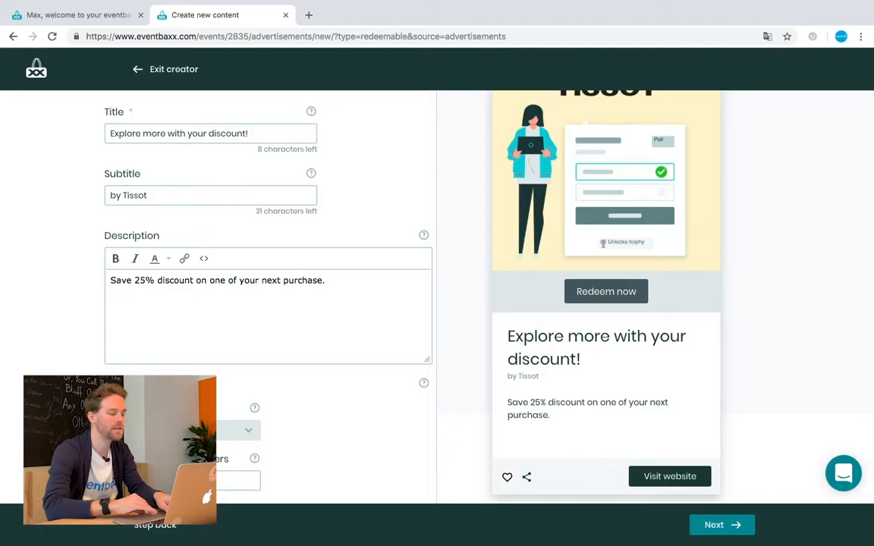
click(111, 383)
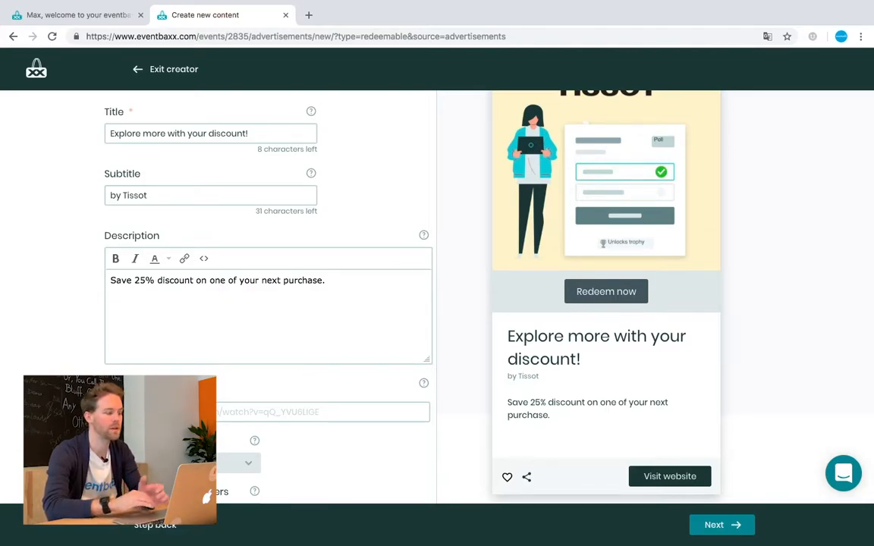
- Set the redeem button text to Tap to redeem and make 1000 vouchers available
click(111, 383)
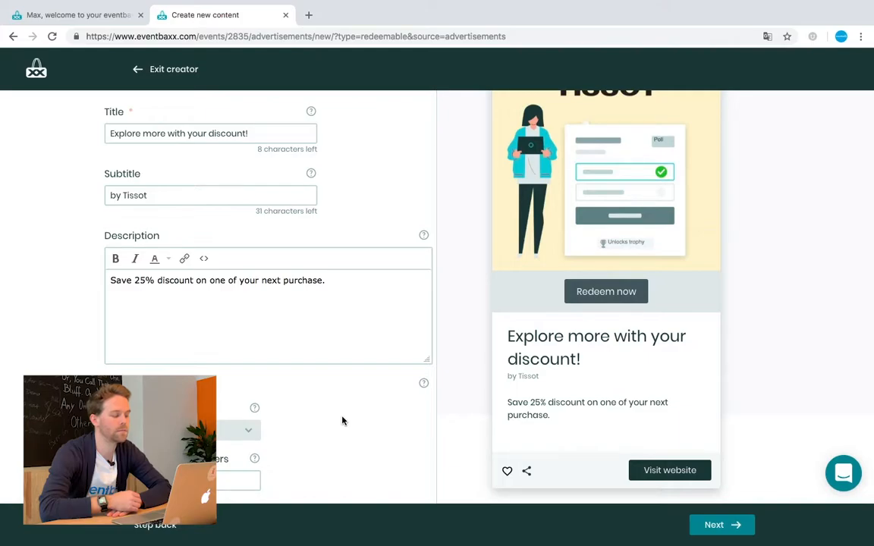
click(245, 431)
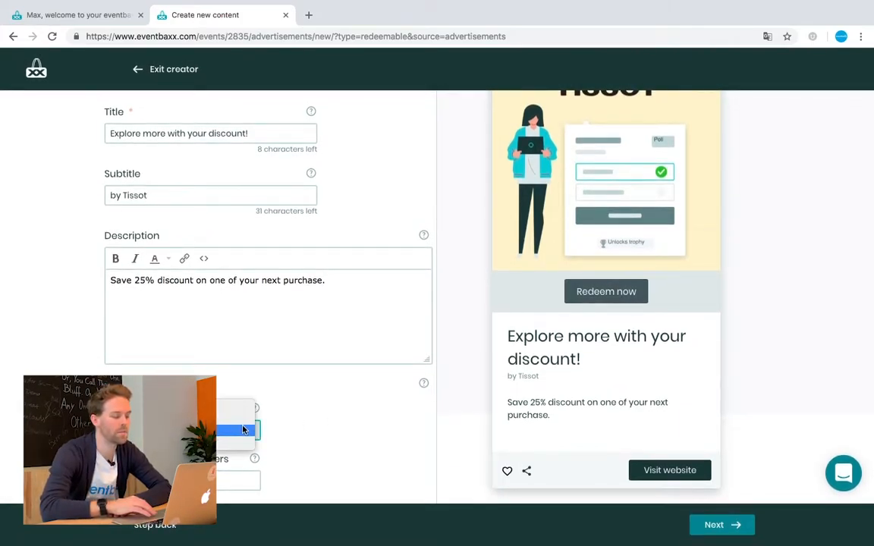
click(244, 430)
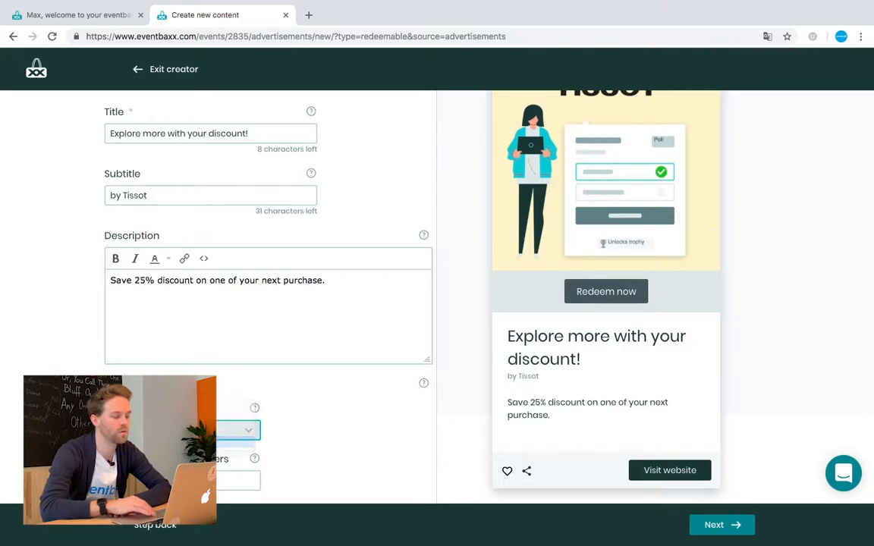
click(215, 481)
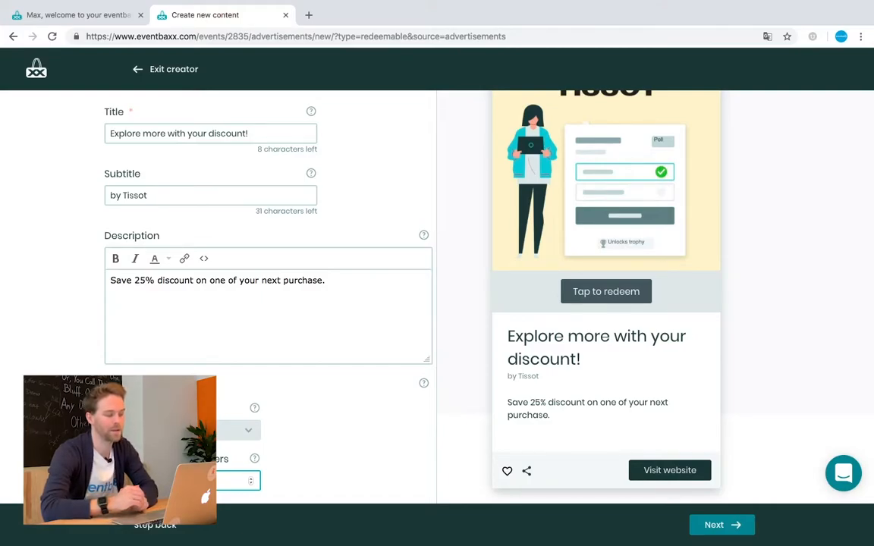
text(1000)
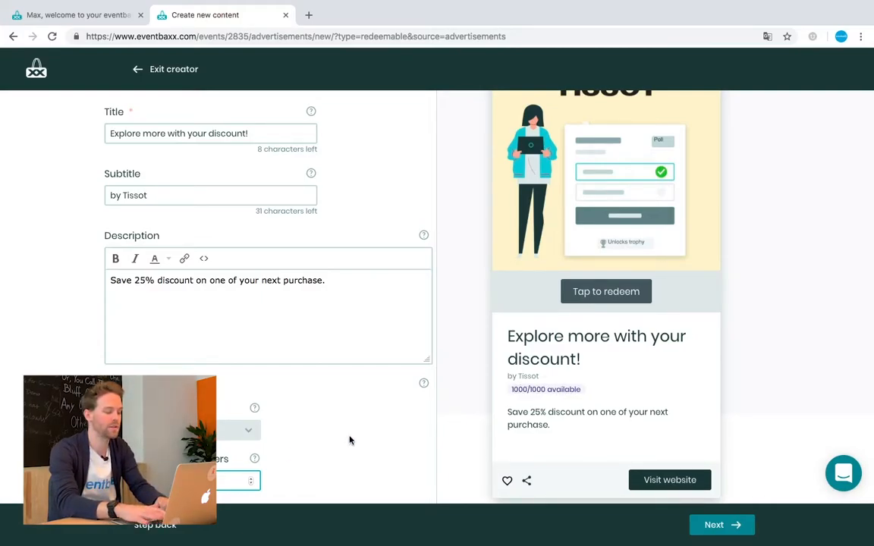
click(350, 440)
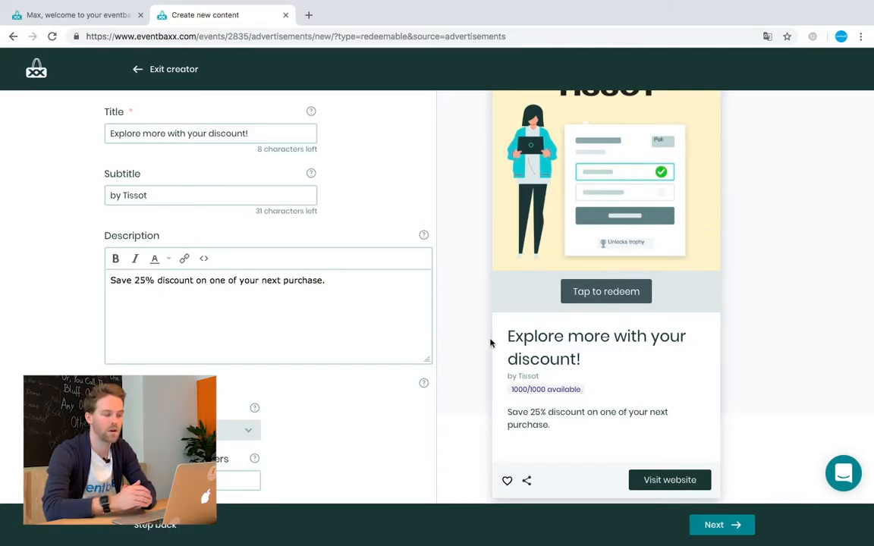
scroll(489, 342, up, 3)
scroll(489, 341, down, 3)
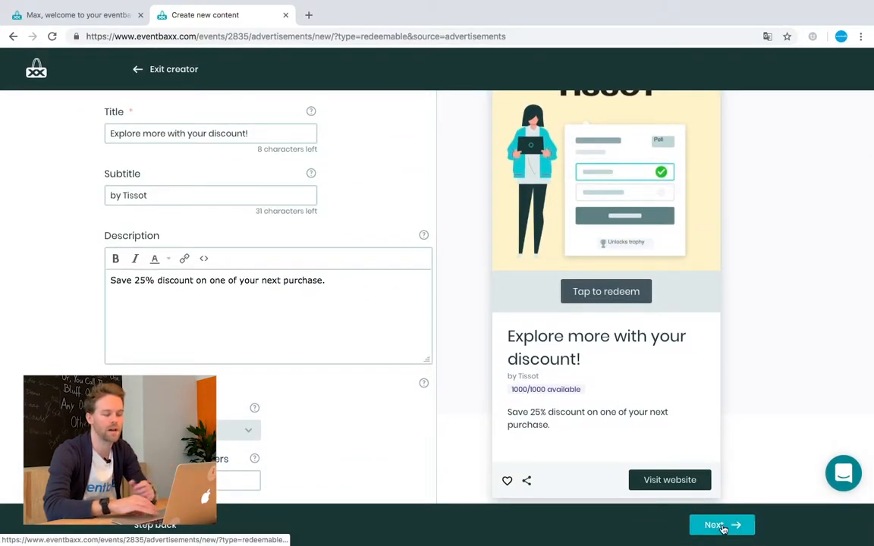
click(716, 523)
click(195, 178)
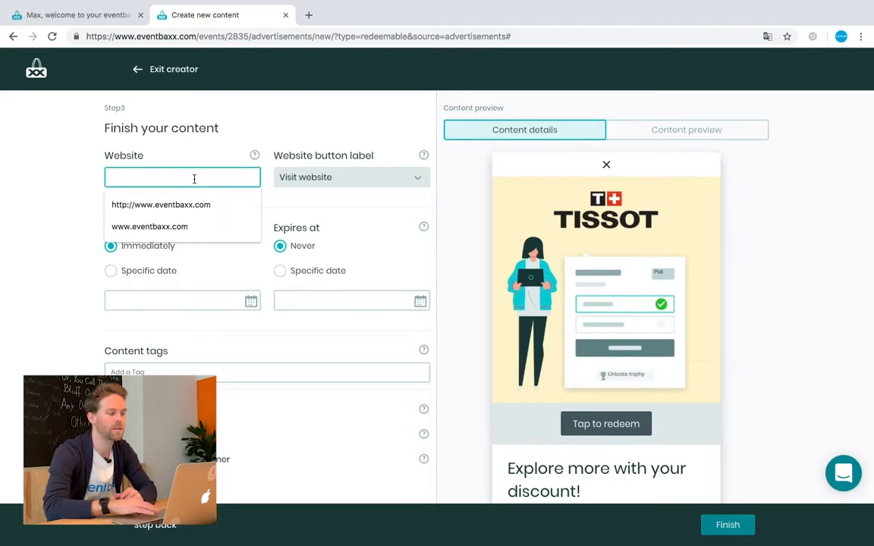
key(Down)
key(Down)
key(Return)
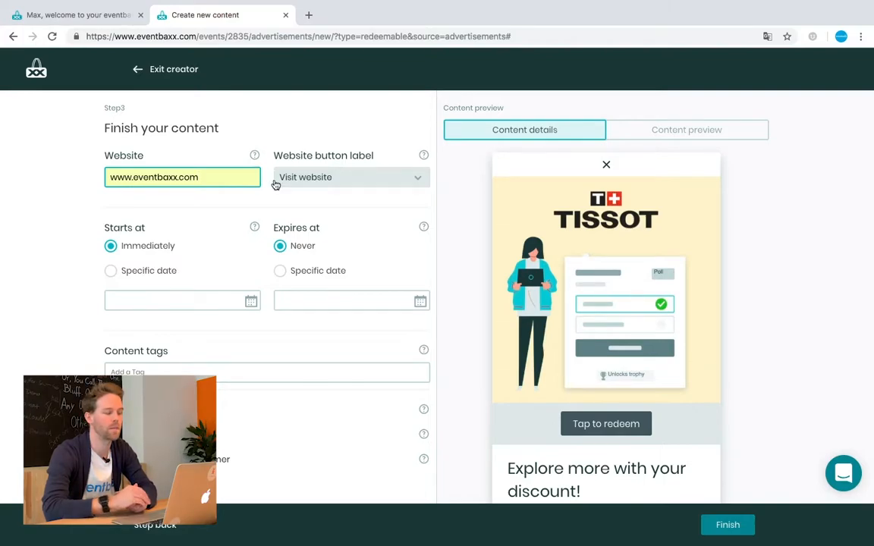
click(319, 182)
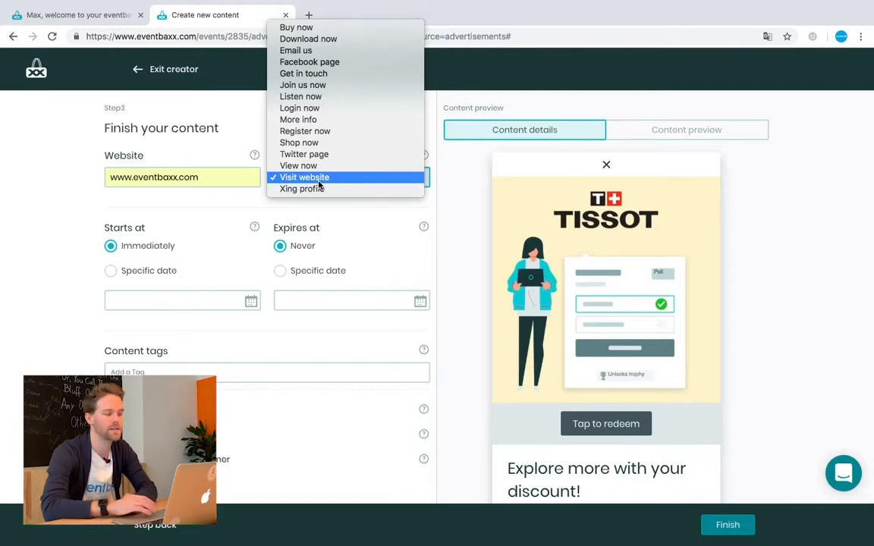
click(325, 143)
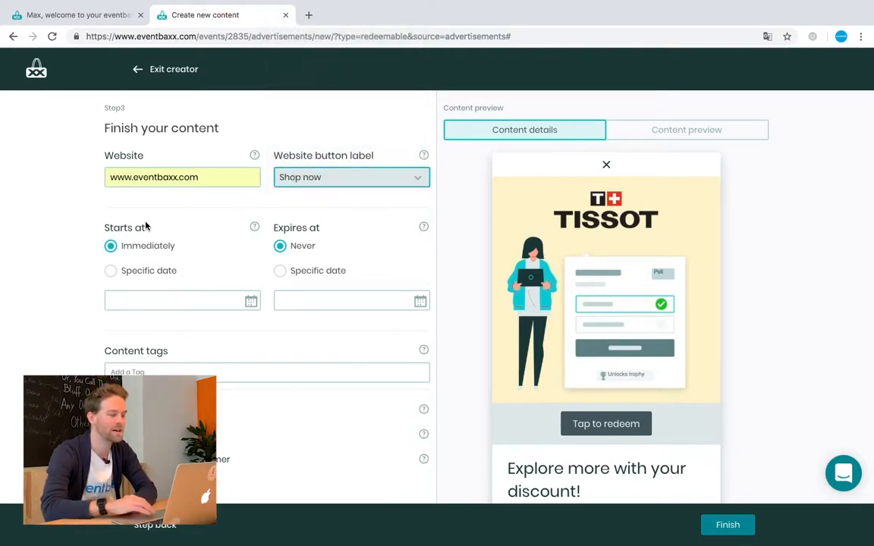
- Schedule the content from 01/31/2019 12:22 pm to expire 01/31/2019 06:22 pm
click(110, 272)
click(111, 246)
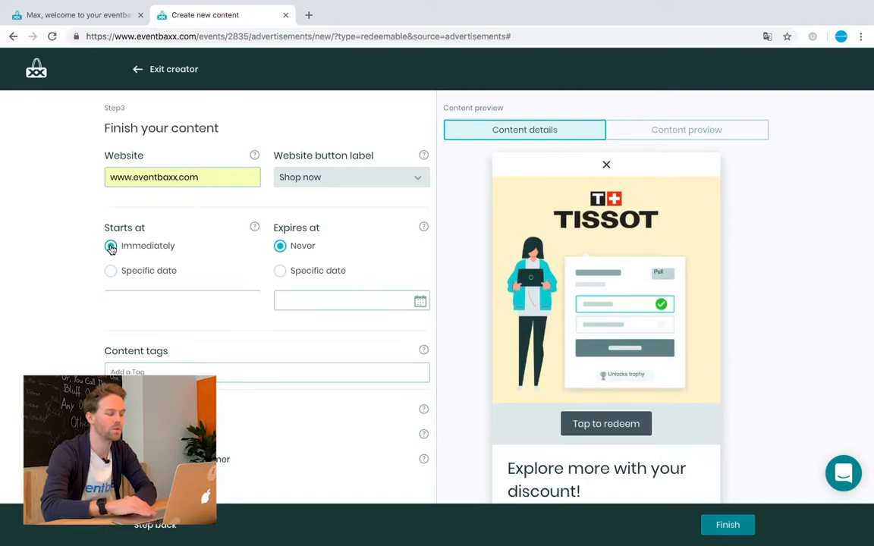
click(229, 303)
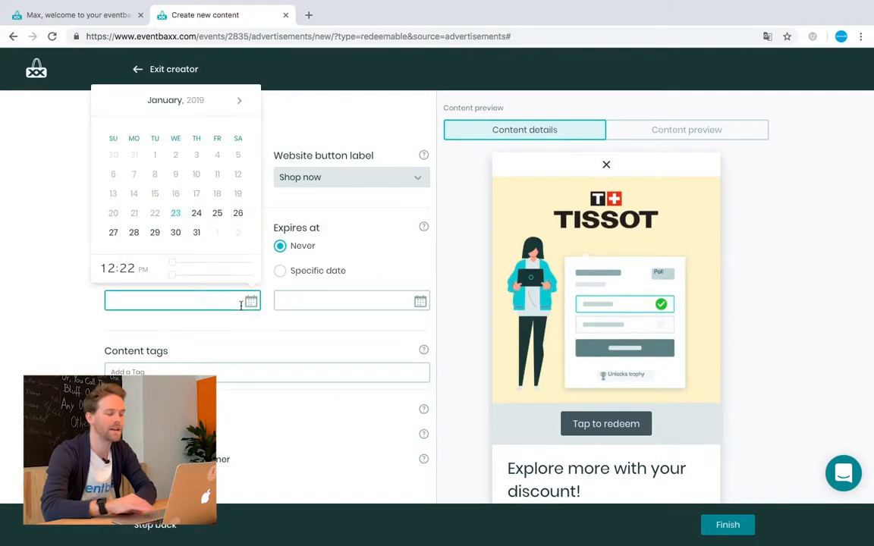
click(196, 233)
click(399, 268)
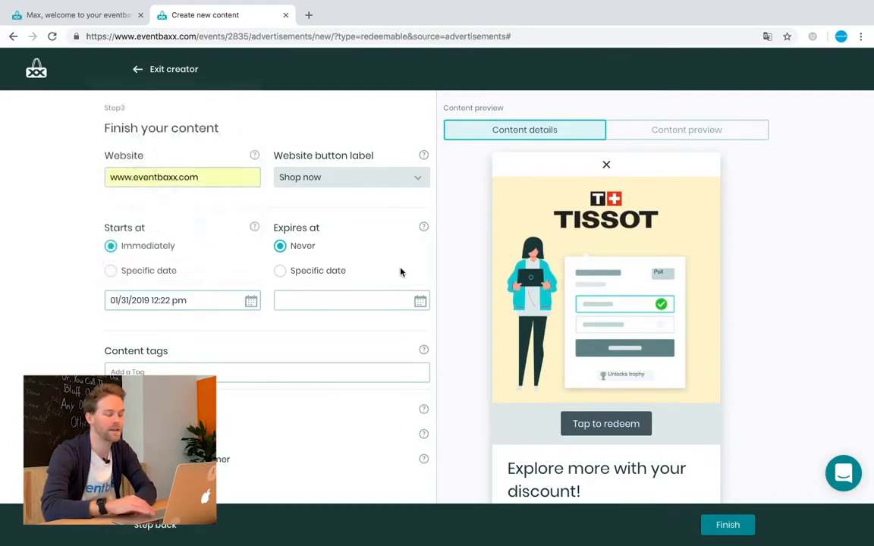
click(419, 301)
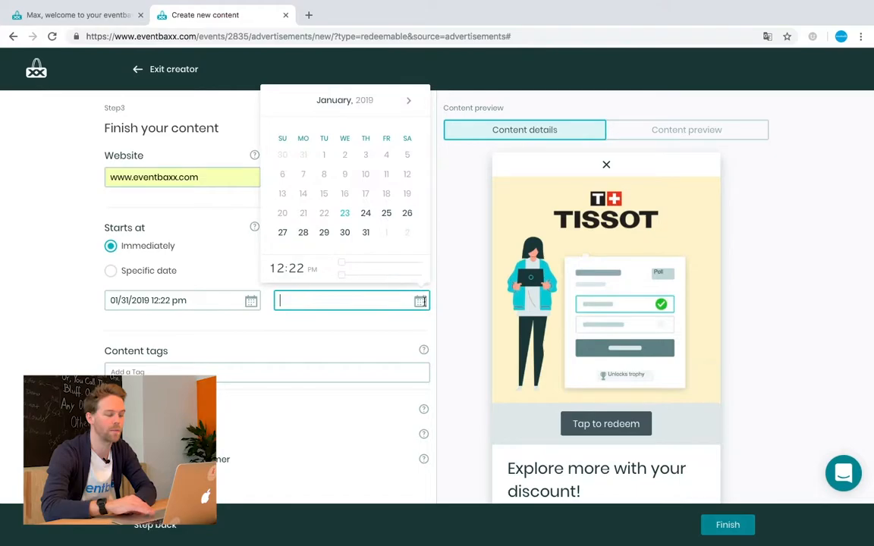
click(364, 232)
drag(382, 263, 399, 263)
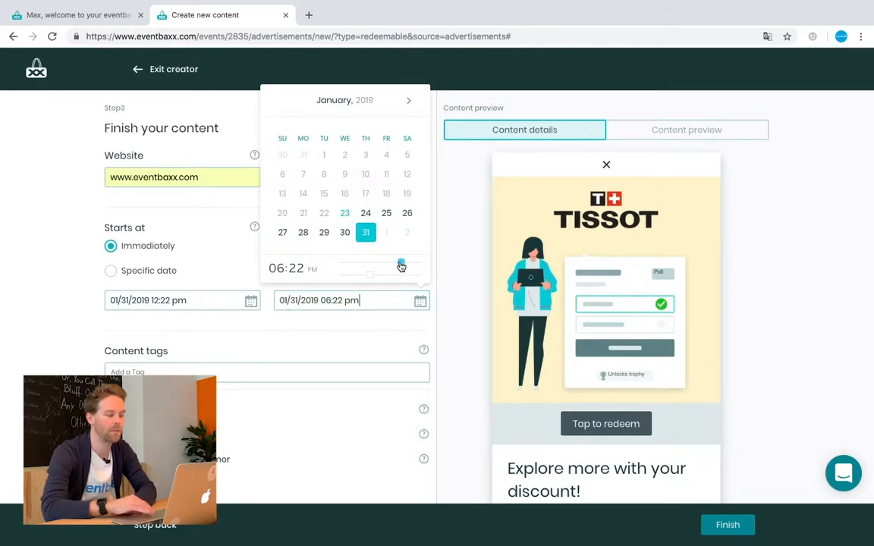
click(371, 331)
scroll(371, 331, down, 1)
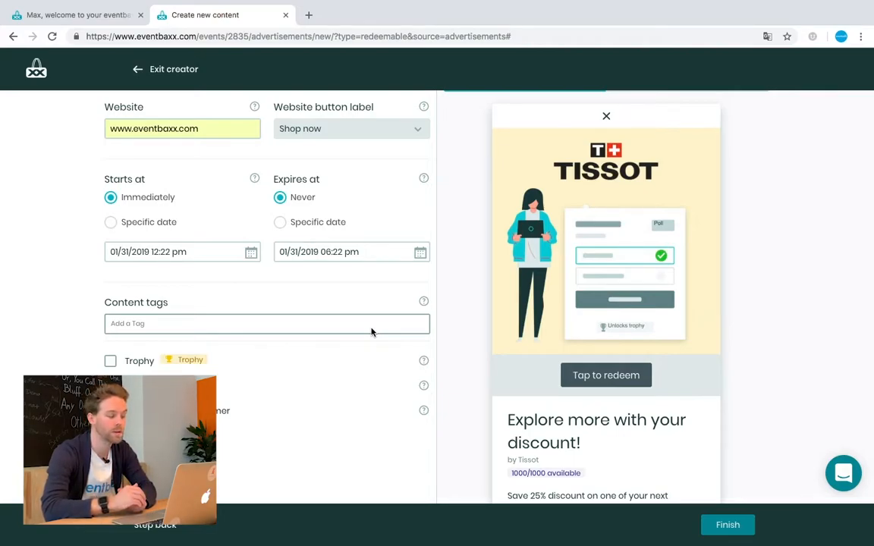
- Turn on the option that adds an extra text box and start writing in it
click(110, 410)
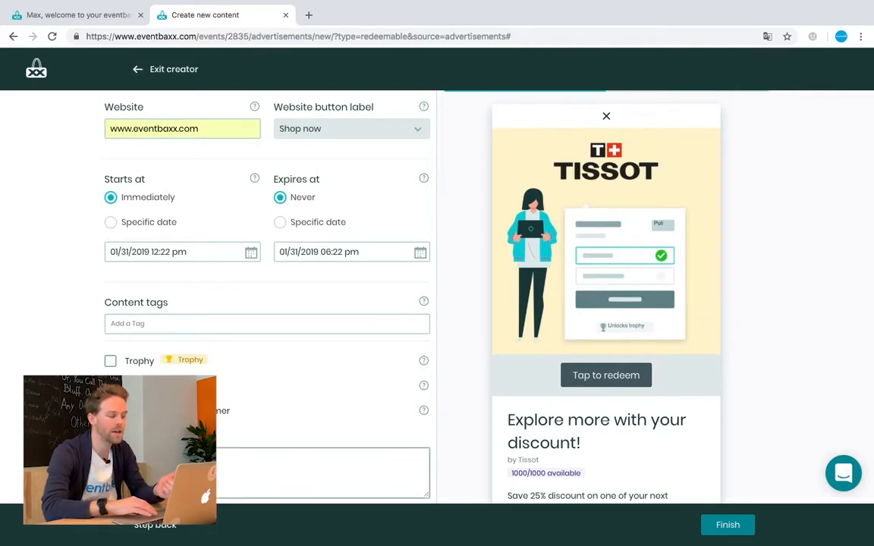
scroll(267, 424, down, 1)
click(267, 459)
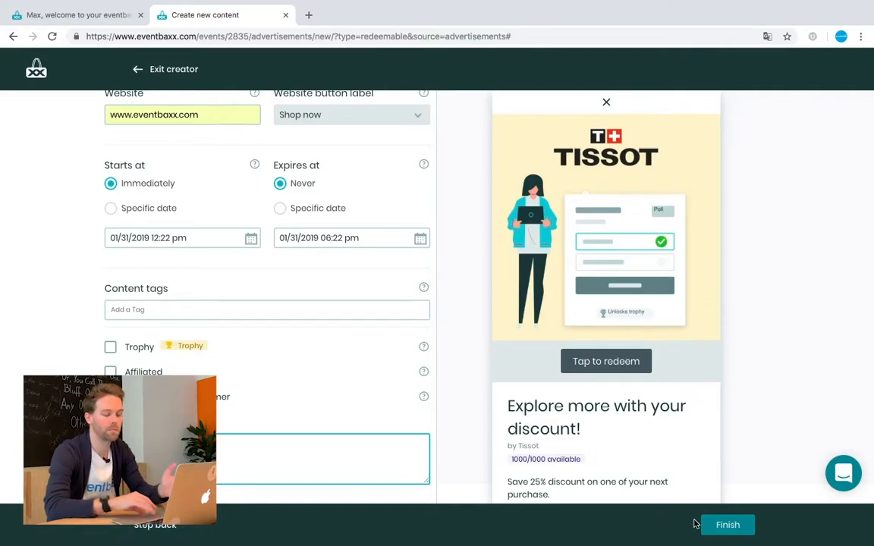
- Finish the 'Explore more with your discount!' voucher and confirm it is listed: starts 01/31/2019 12:22, expires 18:22
click(726, 525)
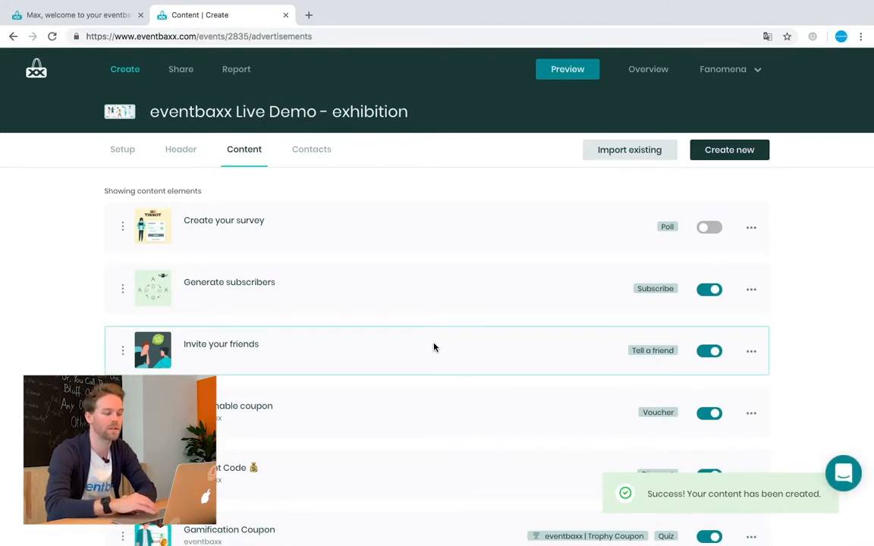
scroll(434, 348, down, 5)
scroll(433, 347, down, 3)
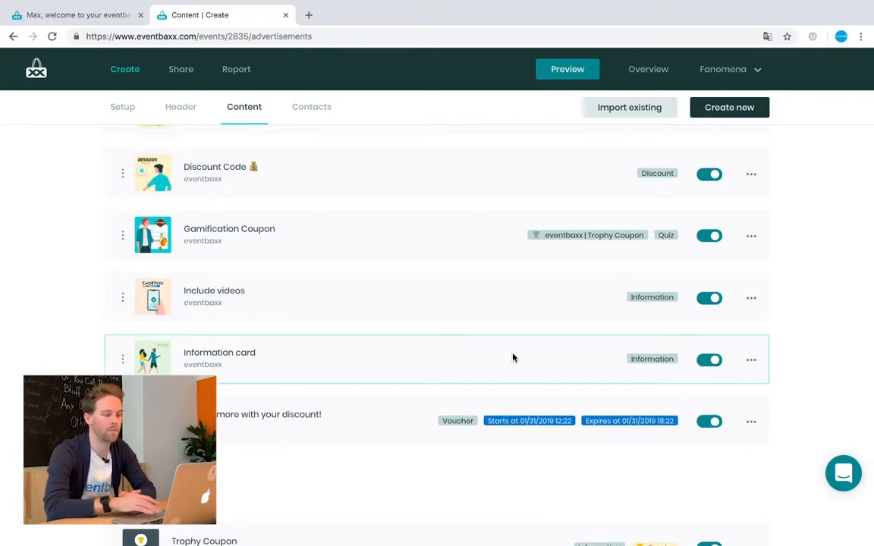
scroll(513, 357, up, 5)
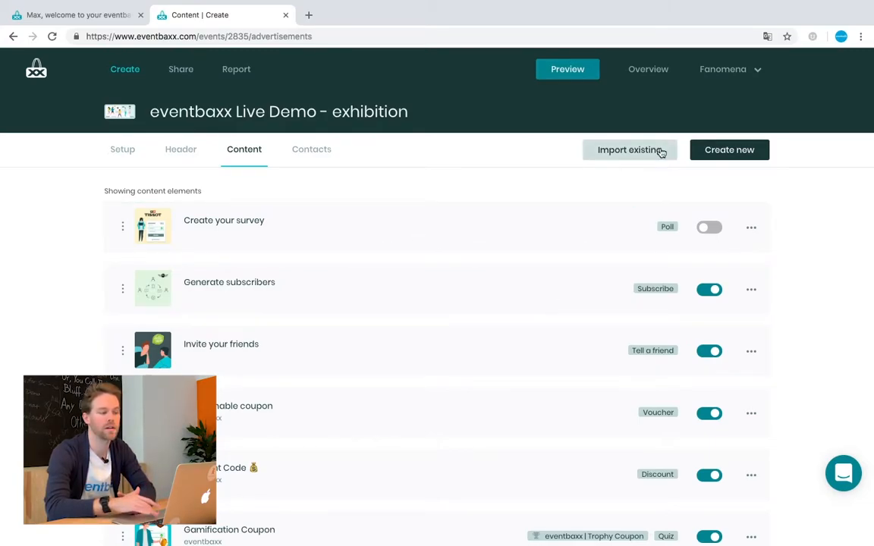
- Import the existing '10% Rabatt' discount, review the content list, then go to Contacts
click(623, 151)
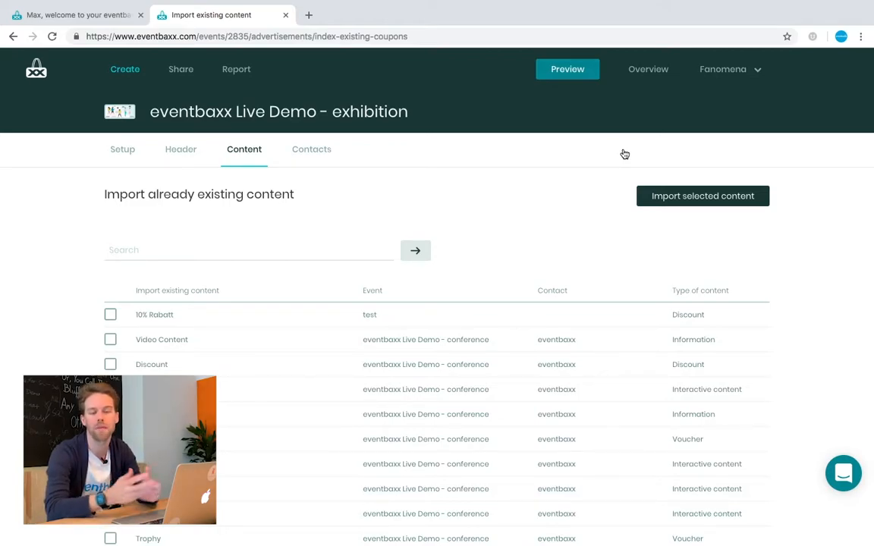
click(110, 314)
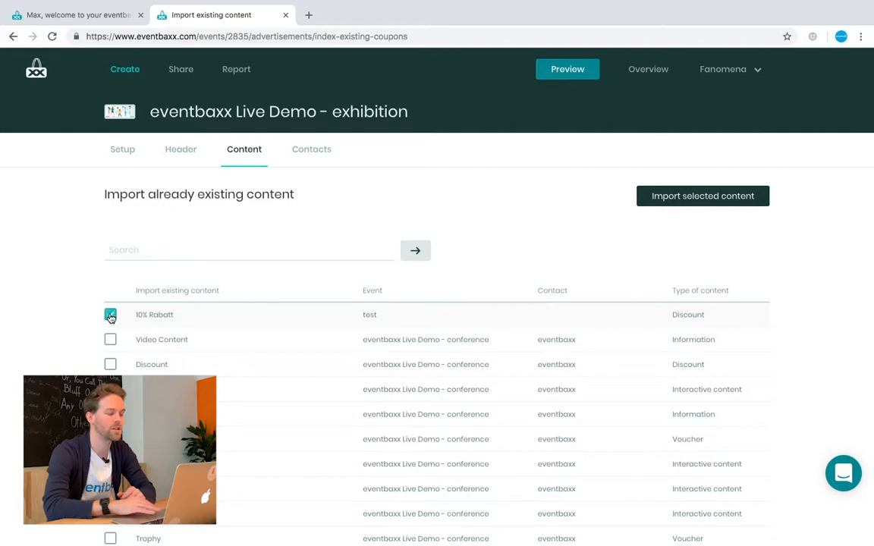
click(689, 196)
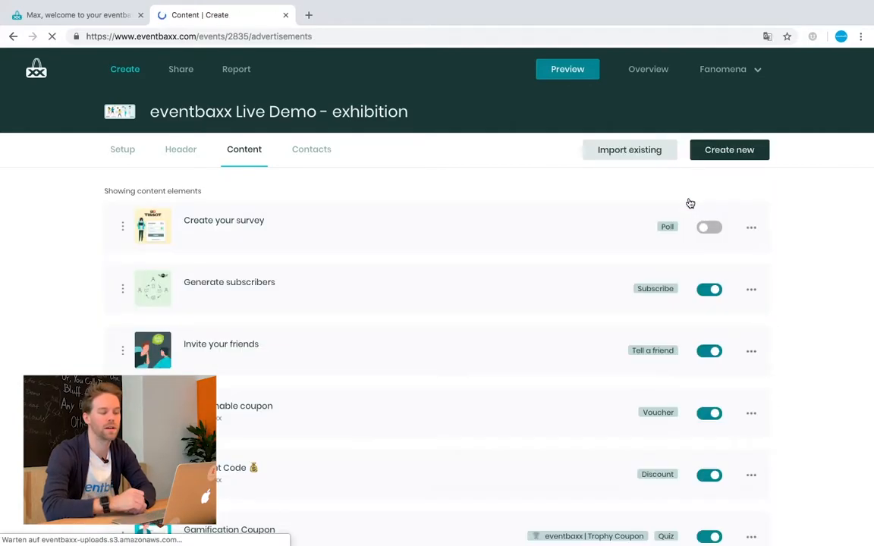
scroll(474, 273, down, 4)
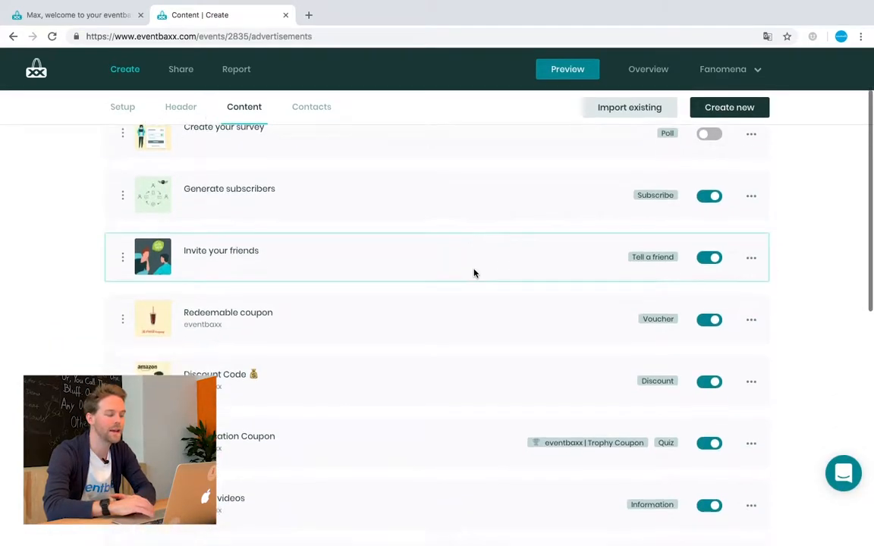
scroll(474, 273, down, 2)
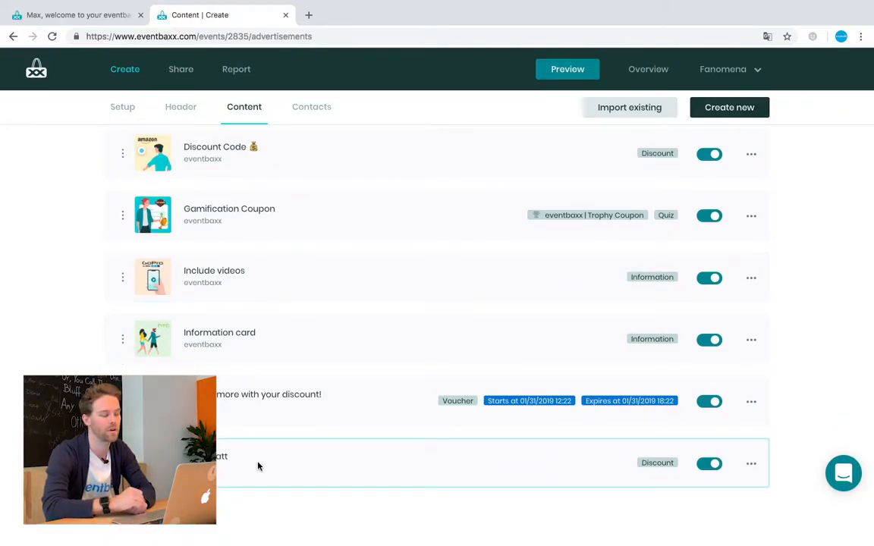
scroll(344, 350, up, 5)
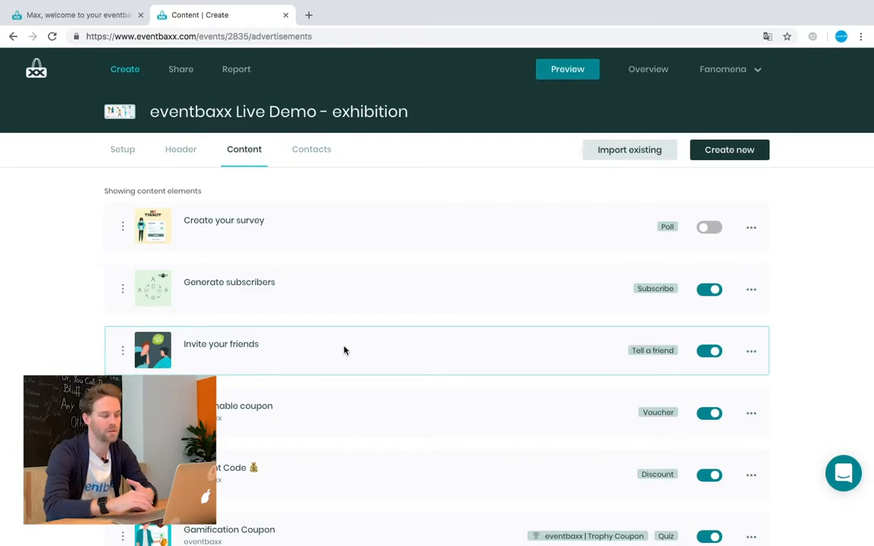
click(316, 156)
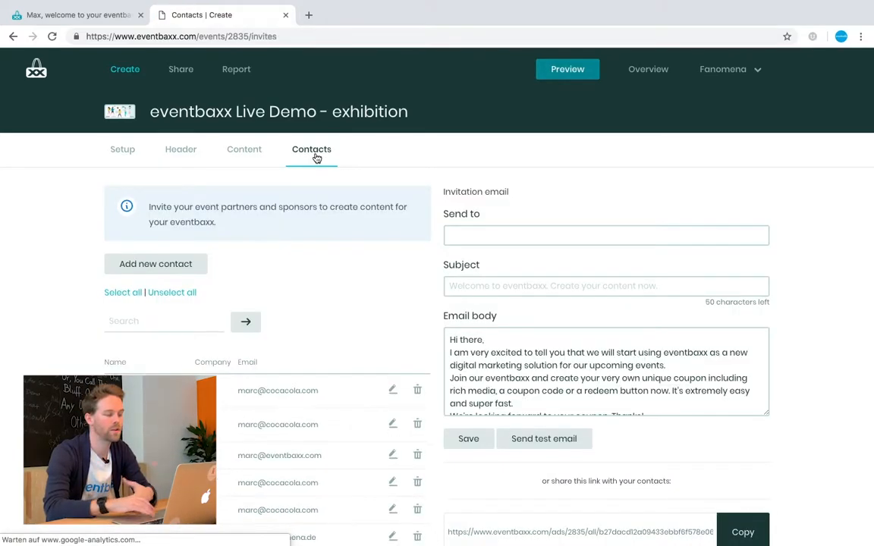
- Create a contact with the person's name, company 'eventbaxx' and the suggested e-mail address
click(169, 265)
click(402, 246)
text(Marc)
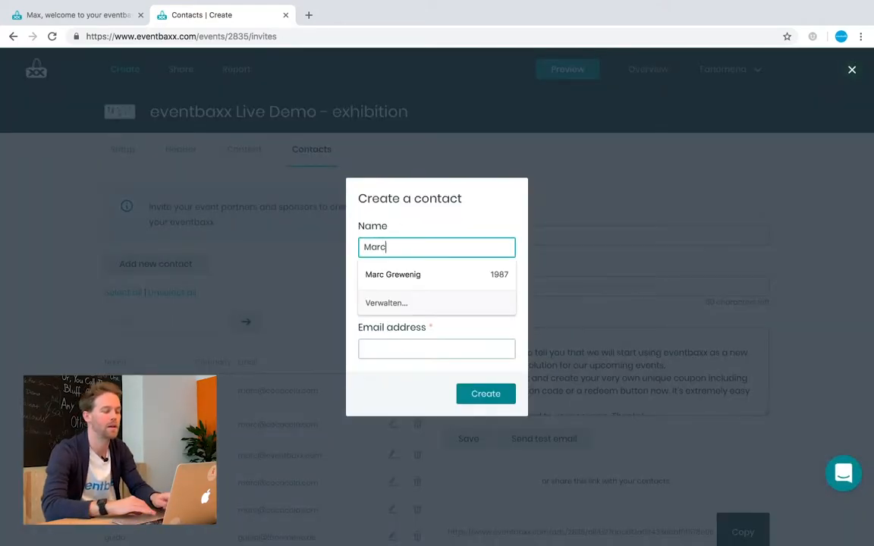
click(447, 220)
click(409, 294)
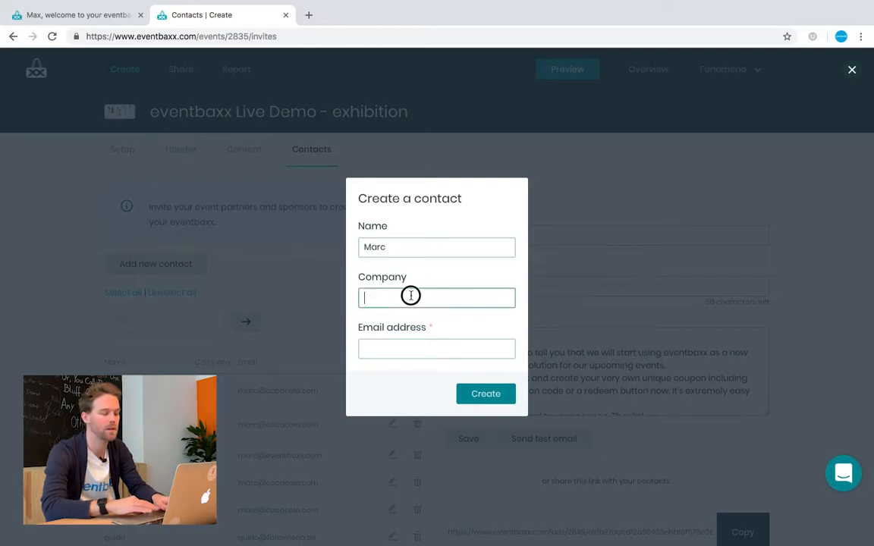
text(eventbaxx)
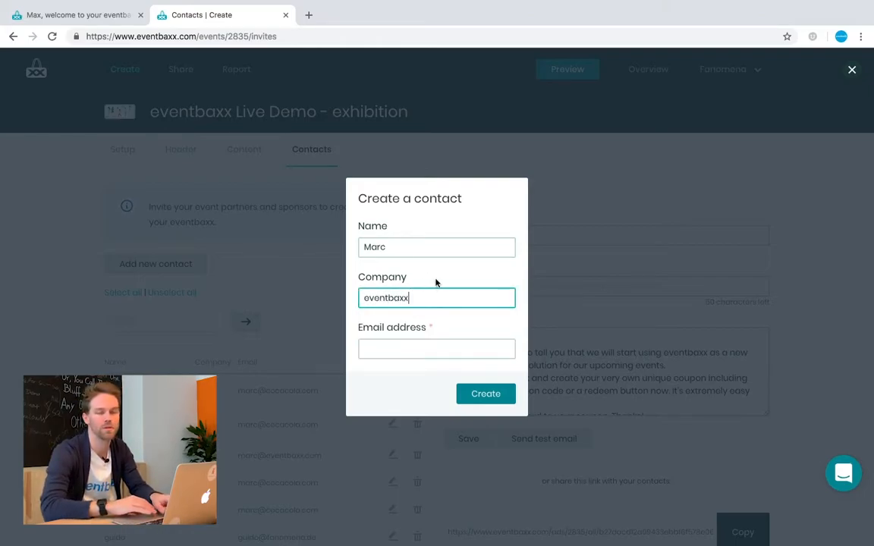
click(406, 347)
text(ma)
click(405, 376)
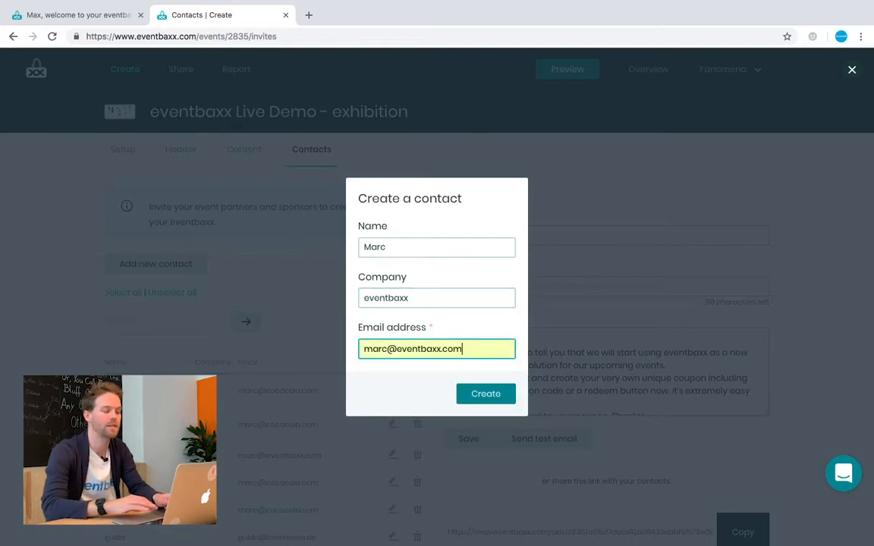
click(494, 396)
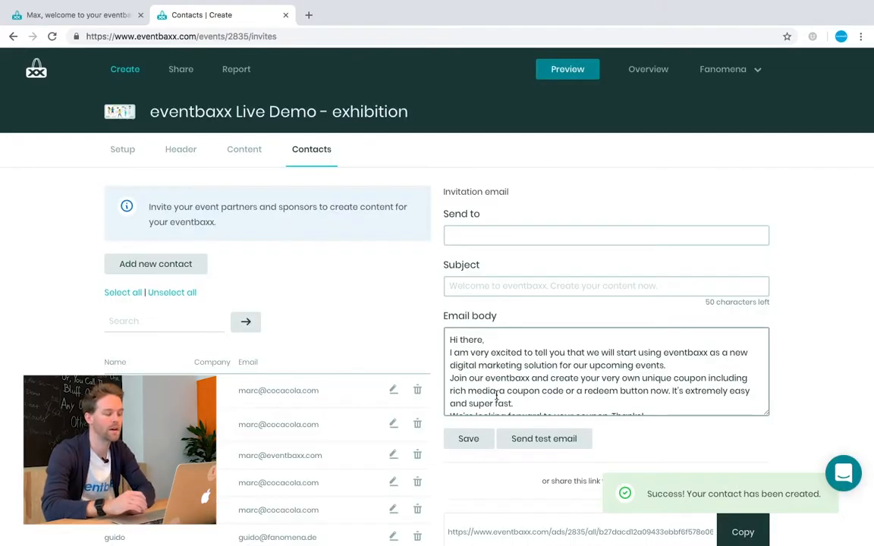
- Add all seven listed contacts as invitation recipients and select the full share link URL
click(175, 391)
click(175, 424)
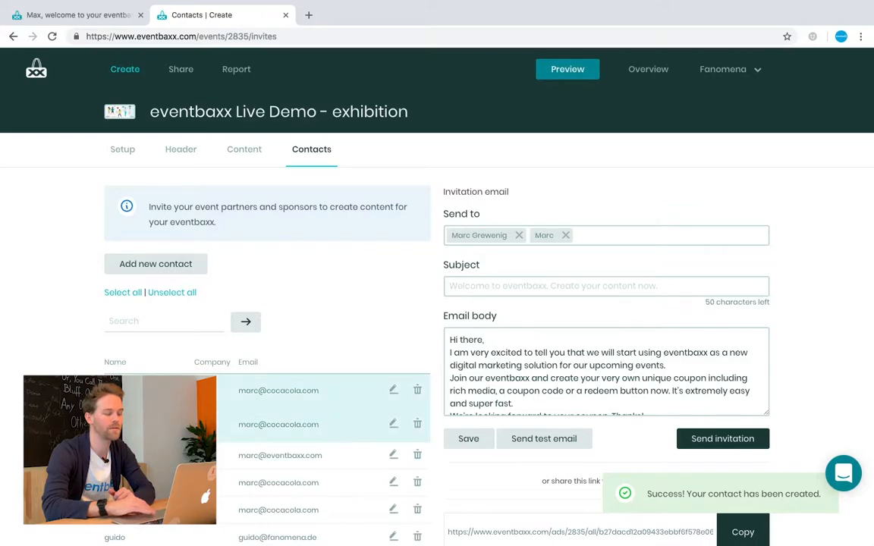
click(174, 455)
click(174, 483)
scroll(175, 482, down, 1)
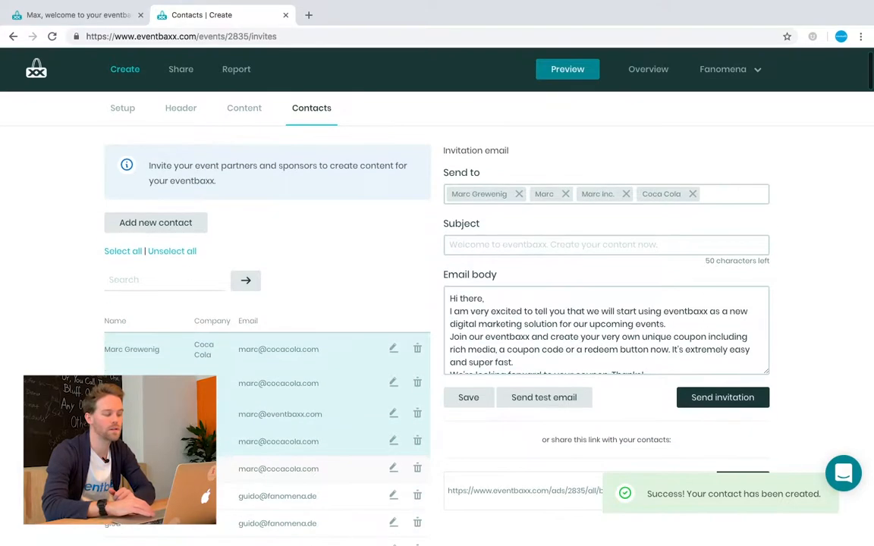
click(174, 469)
click(174, 496)
click(175, 523)
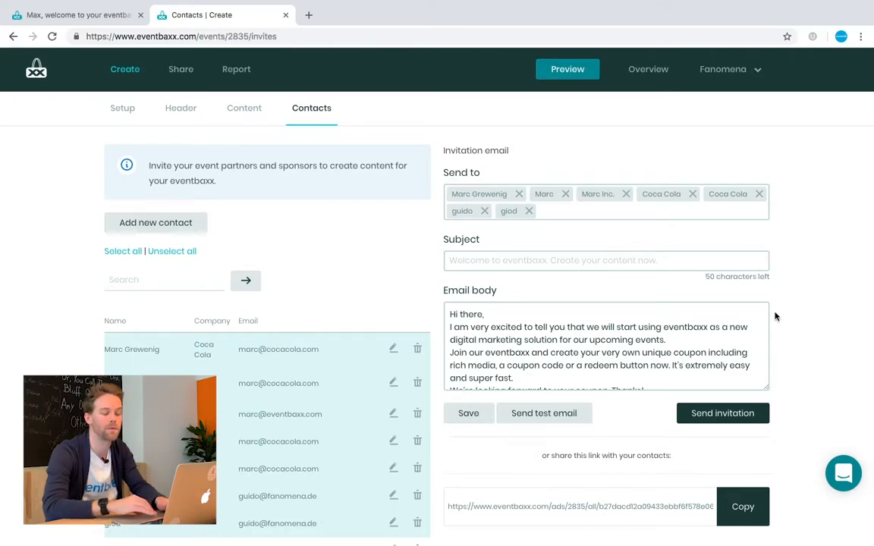
scroll(792, 339, down, 3)
triple_click(646, 384)
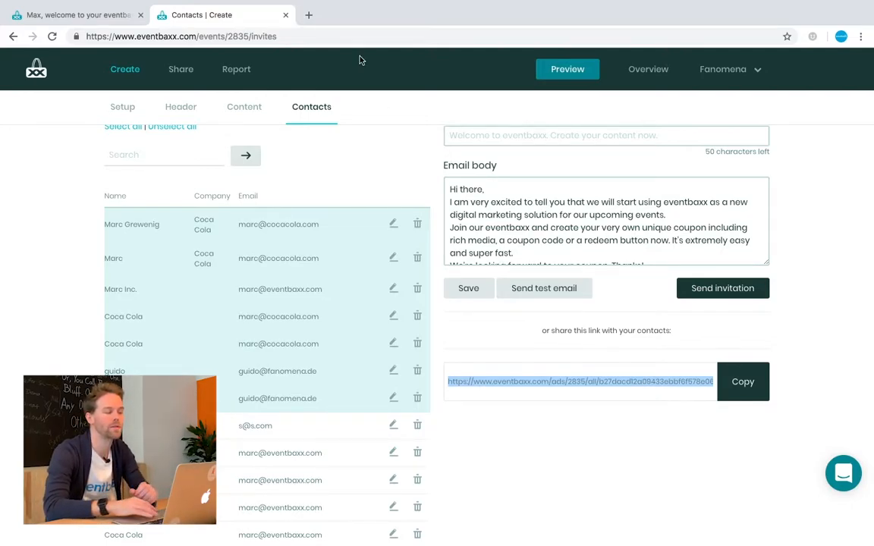
- Open the copied partner share link in a new browser tab
click(307, 16)
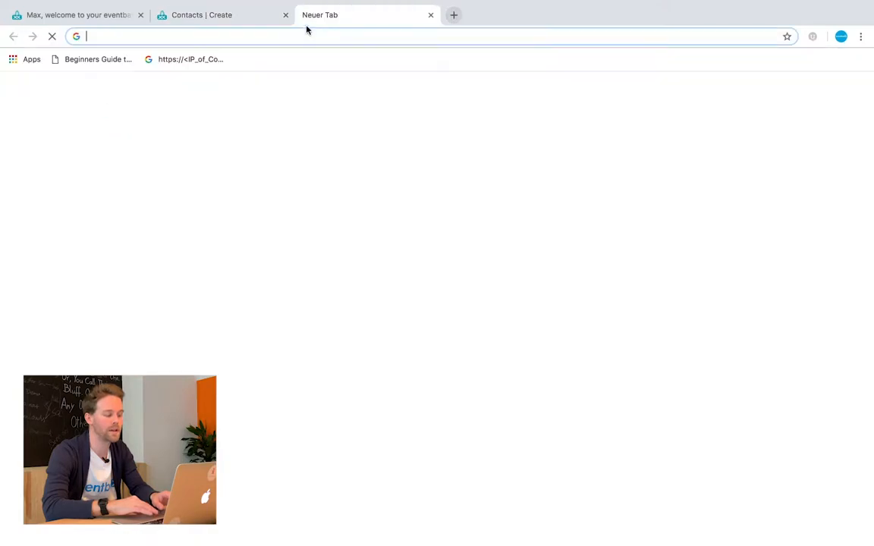
key(Return)
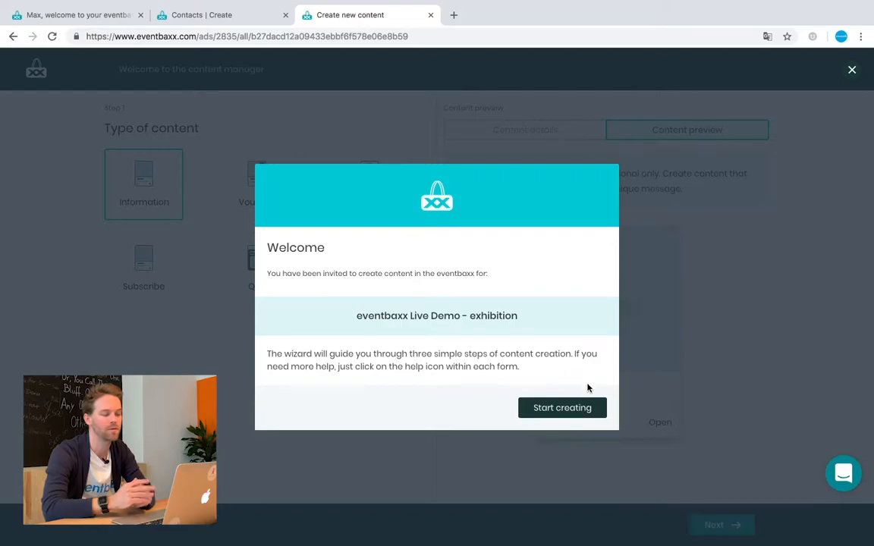
- Start creating partner content of type Information and advance to the main-content step
click(583, 407)
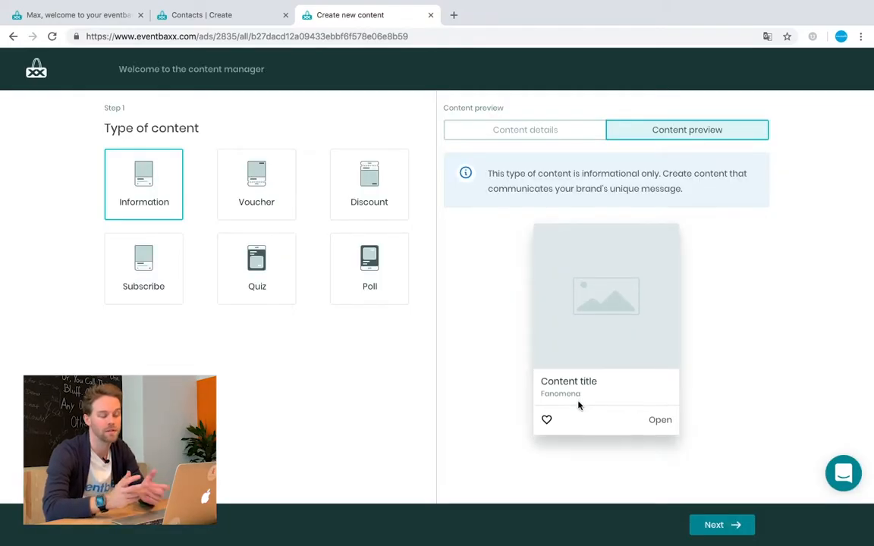
click(141, 196)
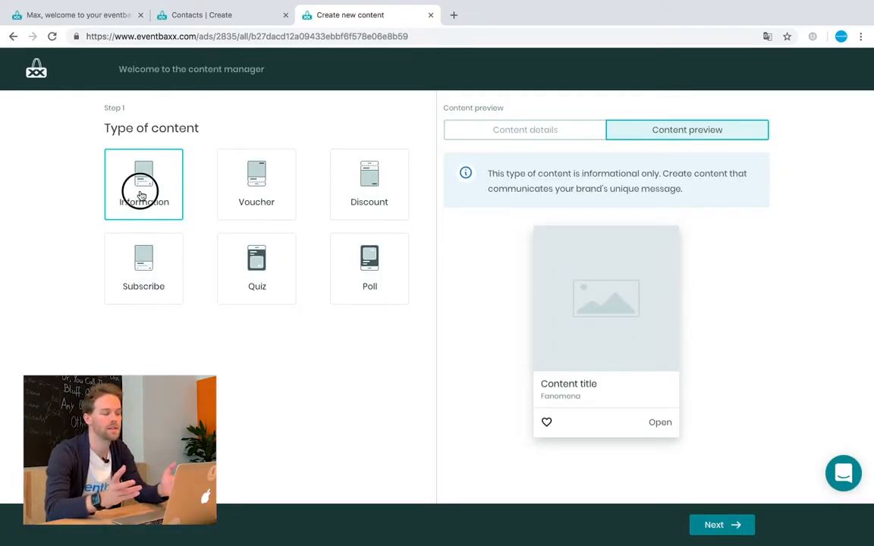
click(709, 524)
click(230, 261)
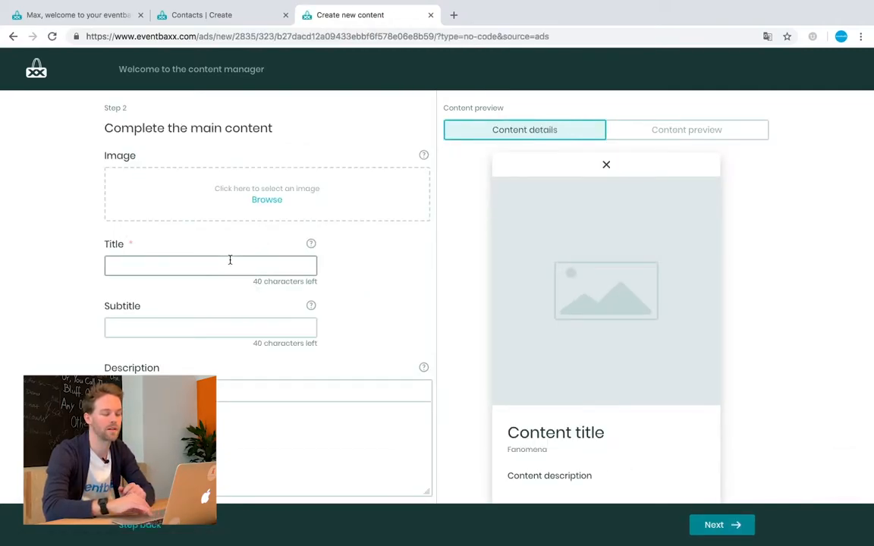
- Enter 'Test' as title, description and subtitle, then advance to Step 3
text(Test)
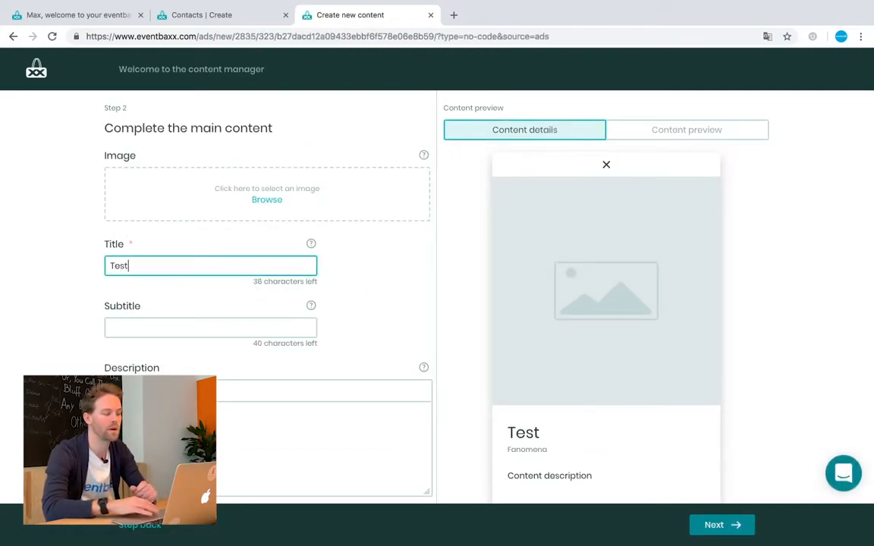
click(224, 428)
text(Tes)
click(176, 329)
text(Test)
scroll(216, 381, down, 2)
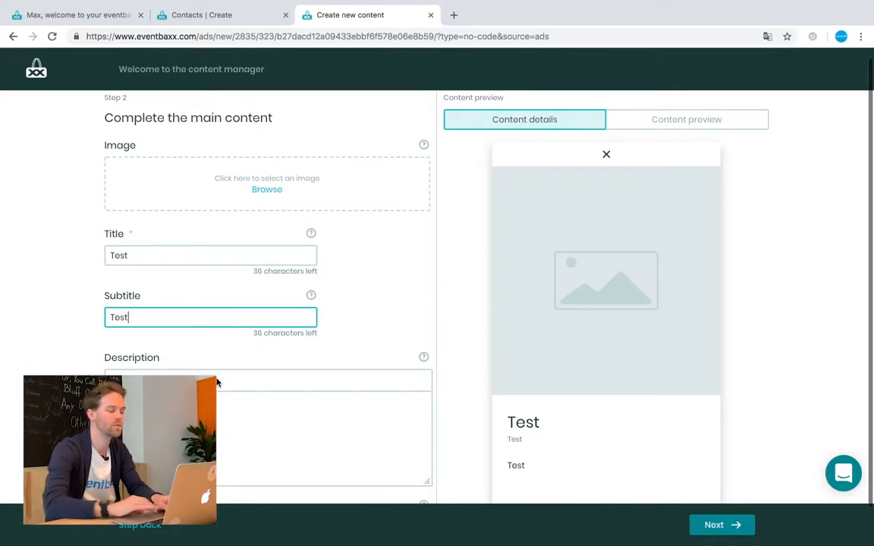
click(709, 525)
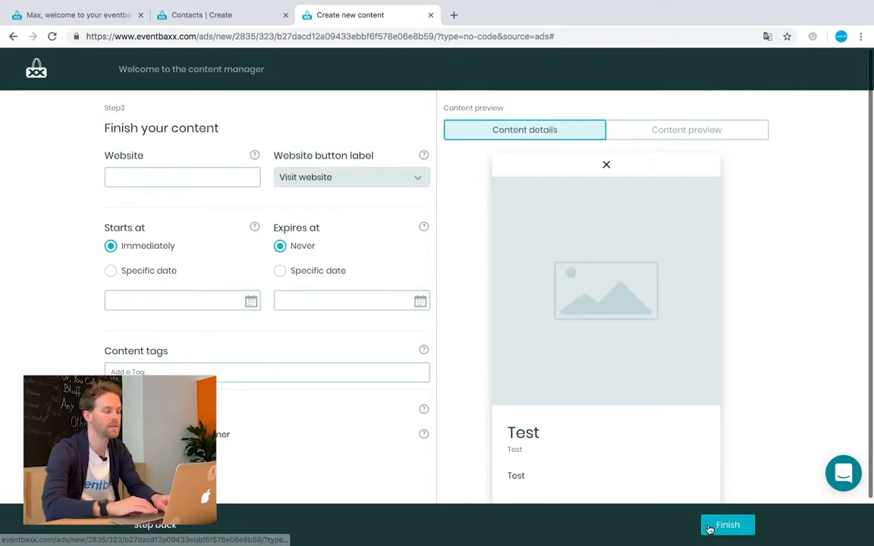
click(194, 175)
text(www.eventbaxx.com)
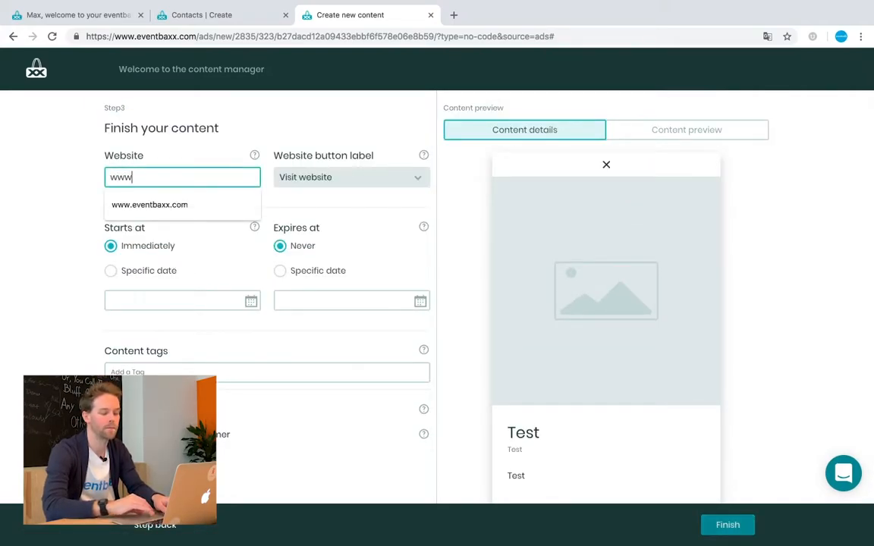
key(Down)
key(Return)
click(396, 179)
click(334, 142)
- Set expiry to 01/31/2019, add a '-' disclaimer, and finish the content
click(280, 270)
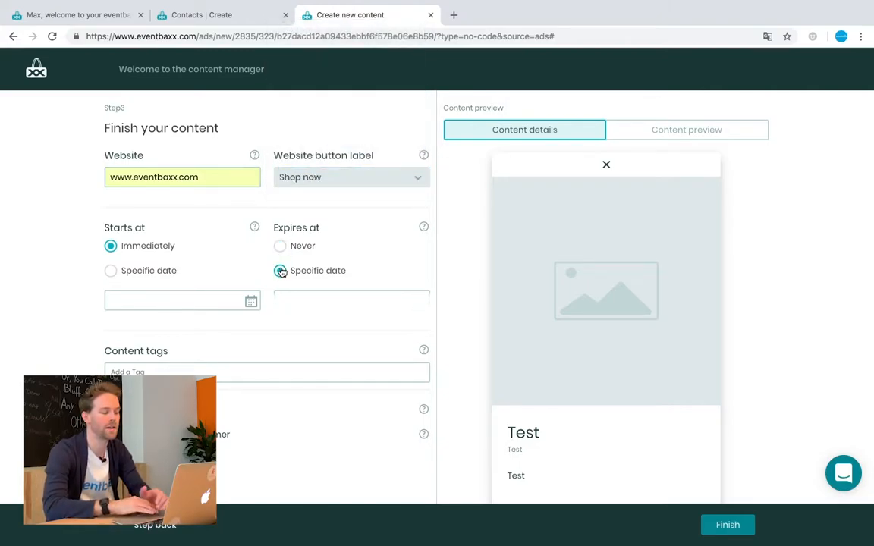
click(280, 246)
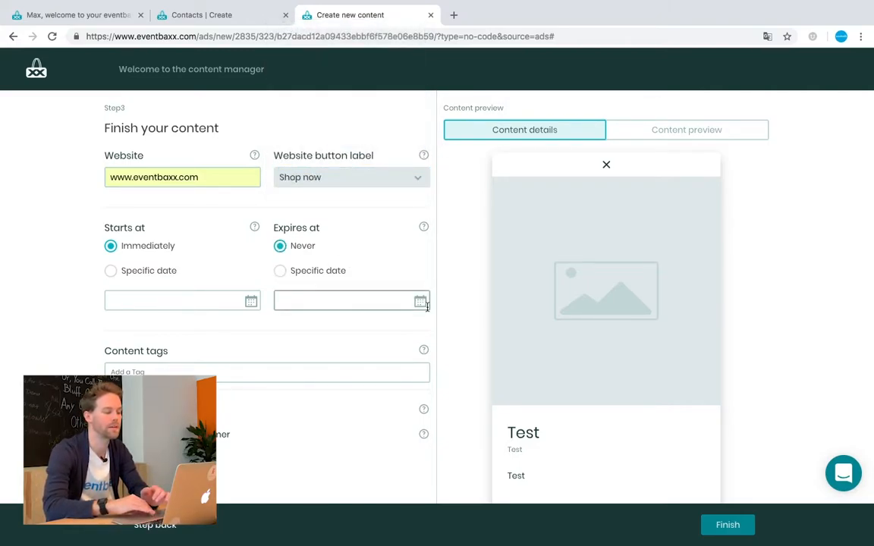
click(372, 296)
click(367, 233)
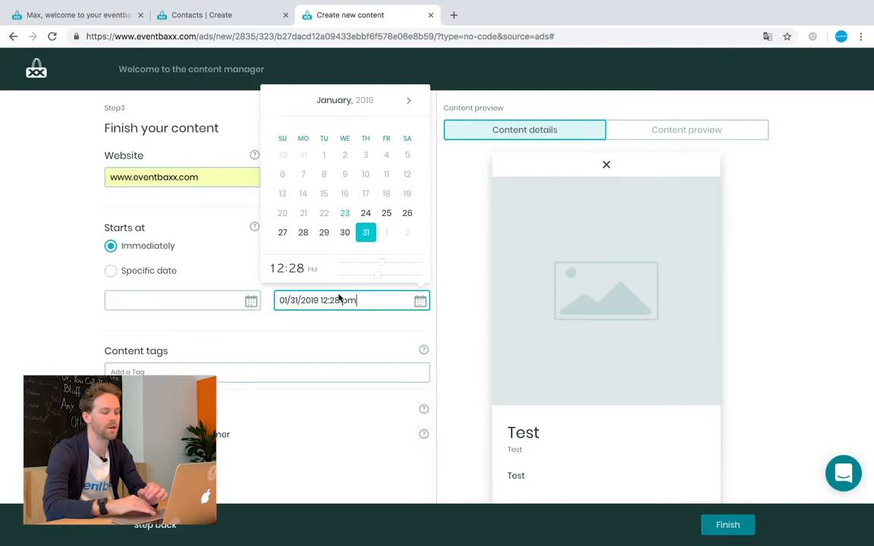
click(325, 343)
click(111, 435)
scroll(114, 436, down, 2)
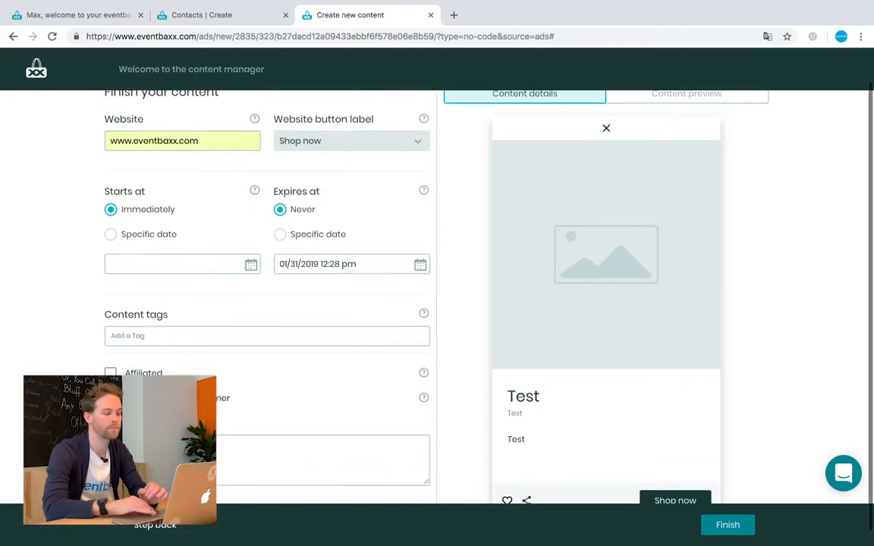
click(152, 446)
text(-)
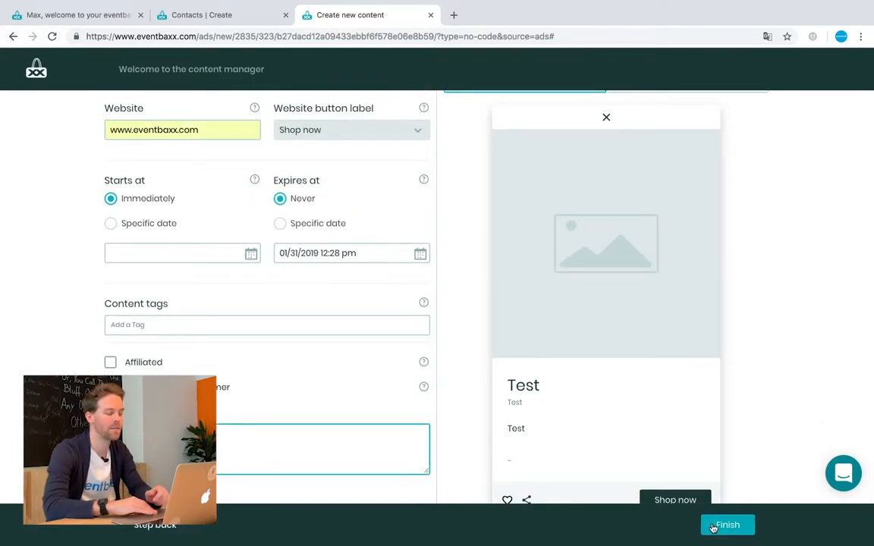
click(713, 525)
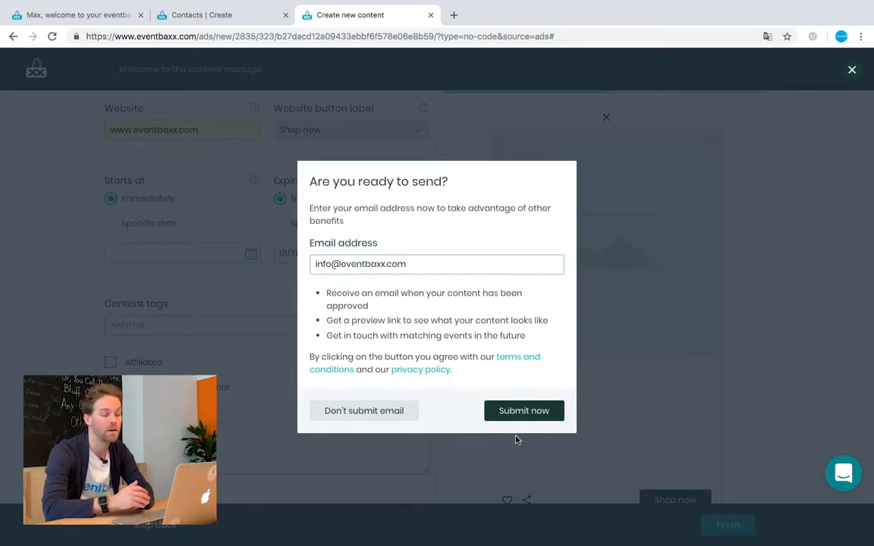
- Send the Test content without submitting an email, then return to the organiser's Contacts | Create tab
click(379, 416)
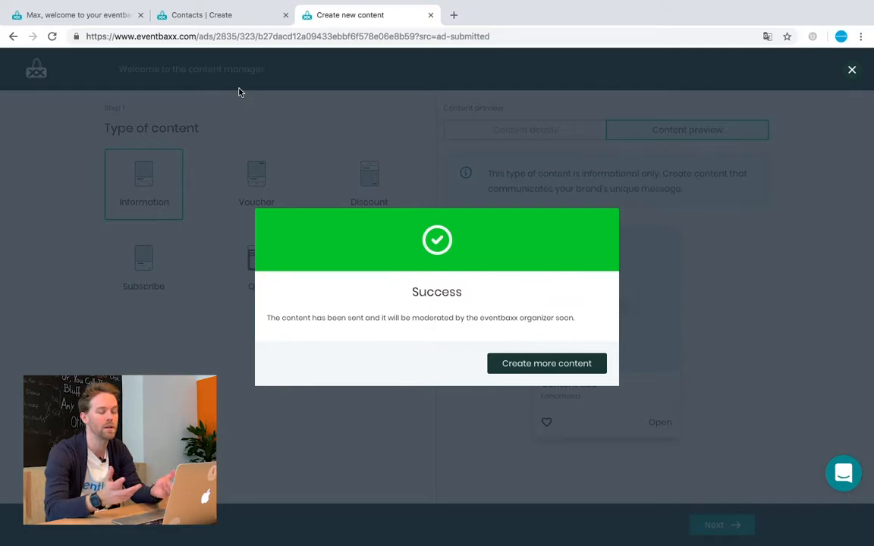
mouse_move(189, 1)
click(188, 44)
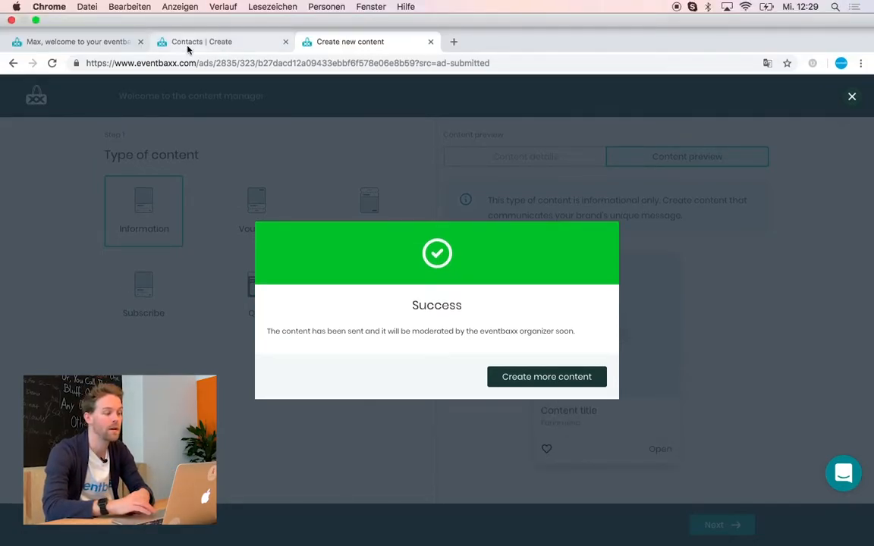
- Preview the pending Test submission in the event's Content list and approve it
click(128, 99)
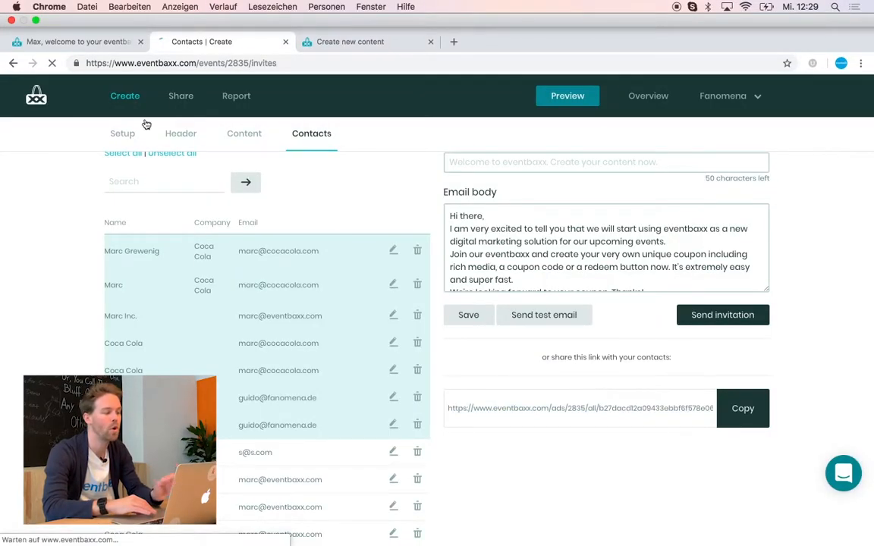
click(259, 152)
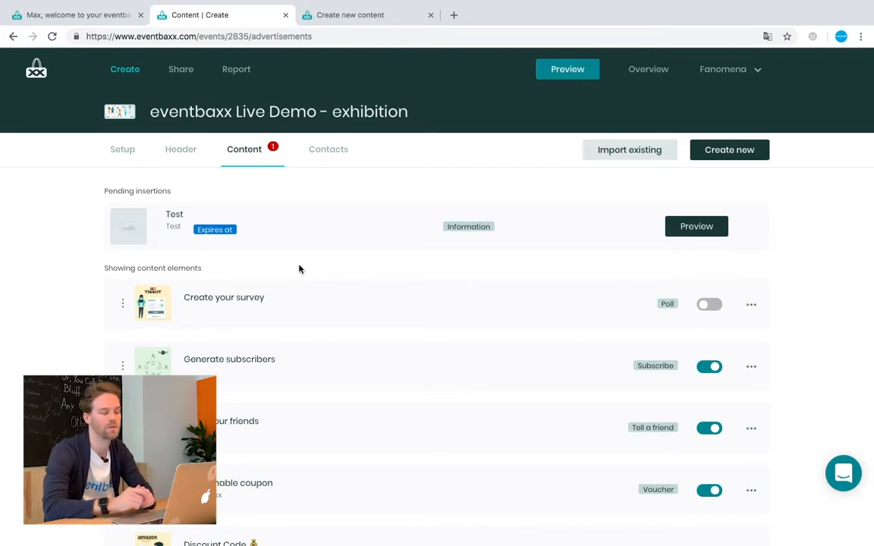
click(697, 227)
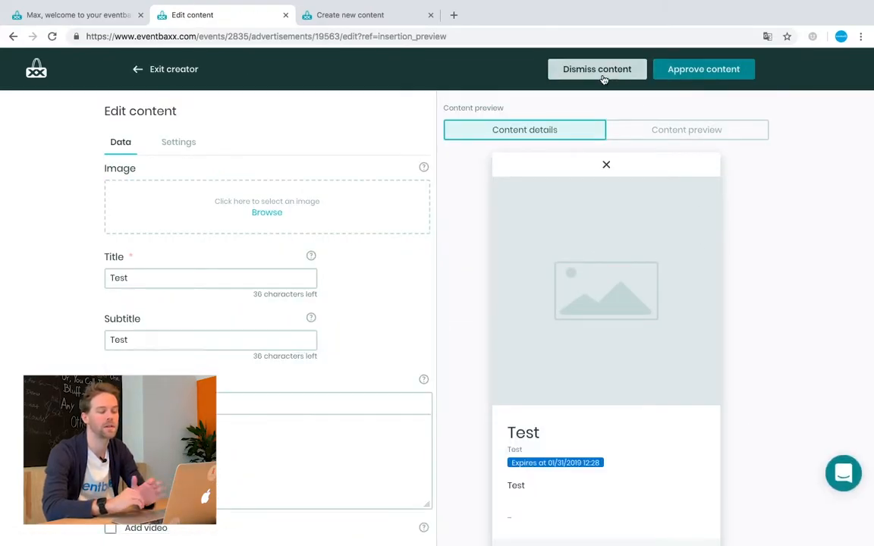
click(688, 76)
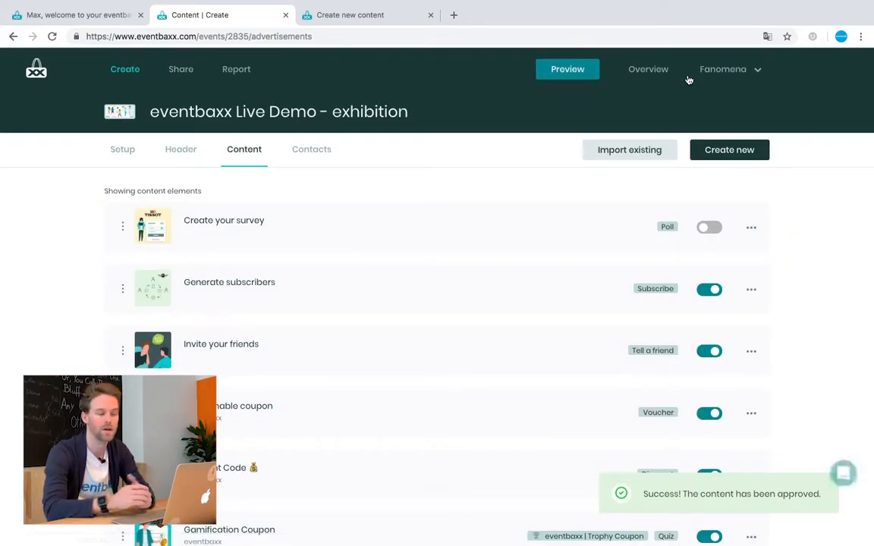
scroll(333, 332, down, 1)
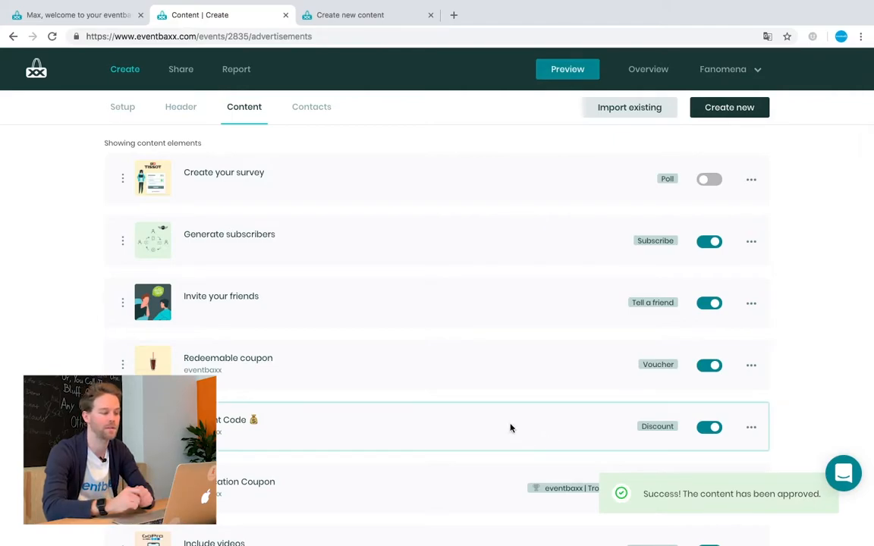
scroll(399, 367, down, 5)
scroll(401, 367, down, 2)
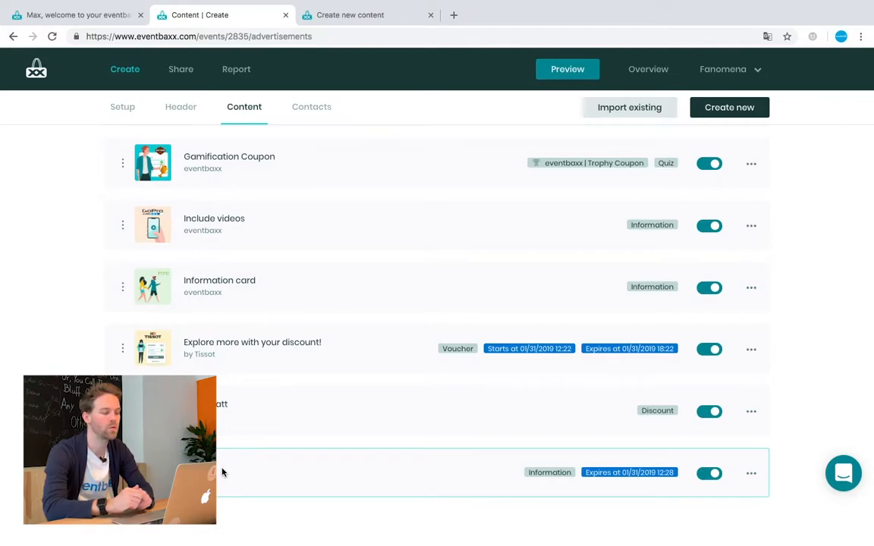
scroll(239, 419, up, 5)
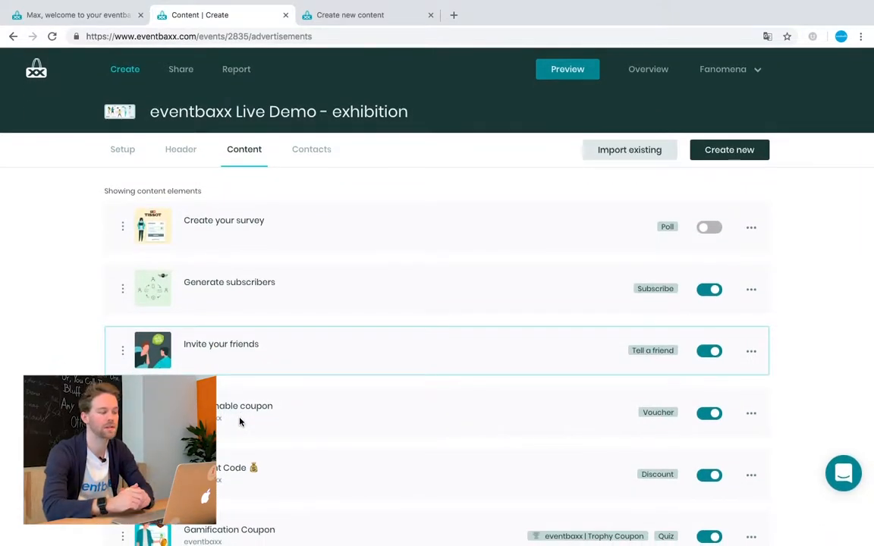